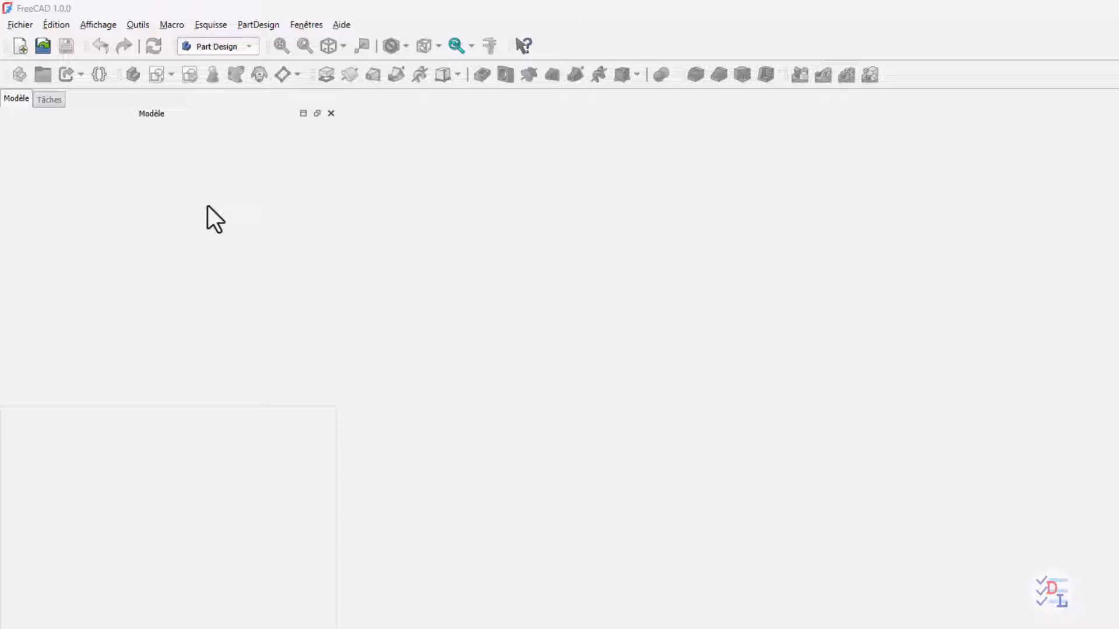
Create a new document and save it as TP2-3 in the ParcoursFreeCAD folder.
{"action": "left_click", "coordinate": [18, 46]}
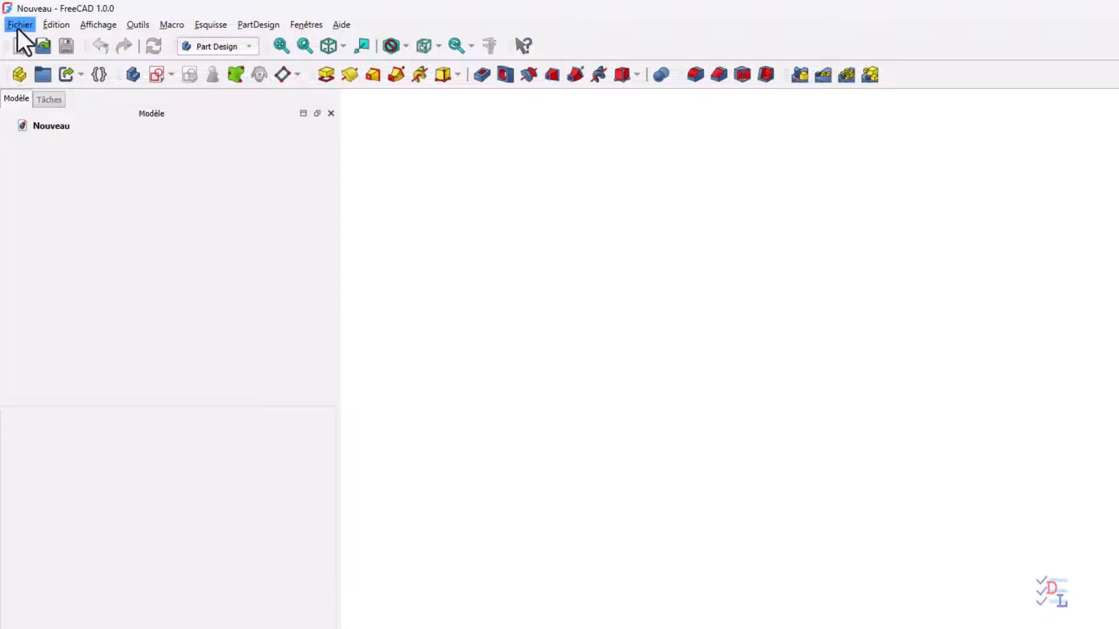
{"action": "left_click", "coordinate": [17, 26]}
{"action": "left_click", "coordinate": [44, 150]}
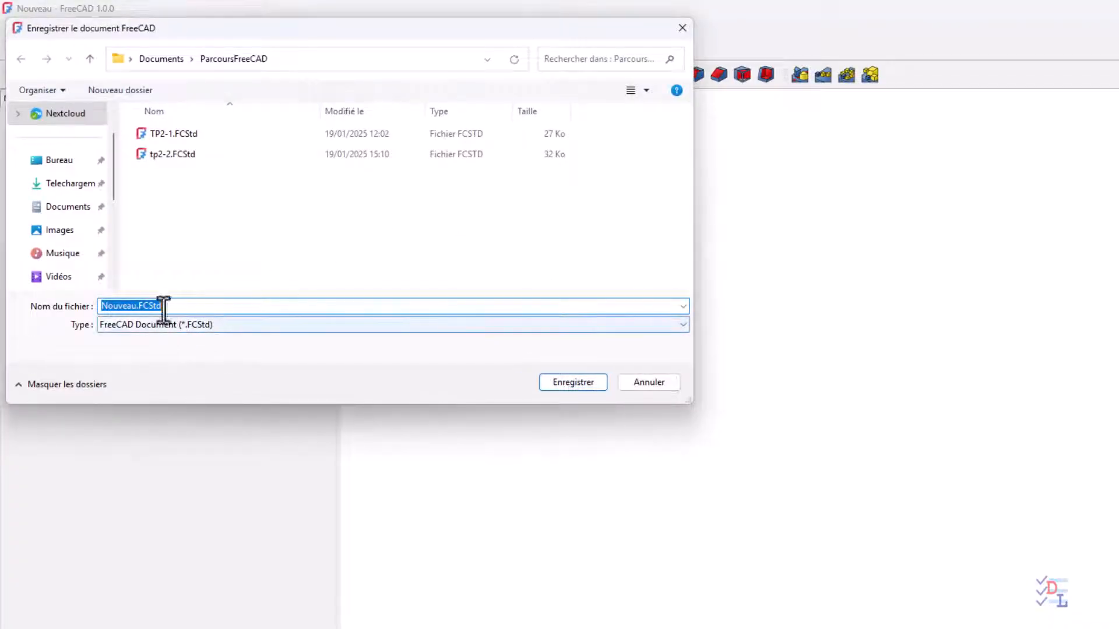
{"action": "left_click", "coordinate": [155, 307]}
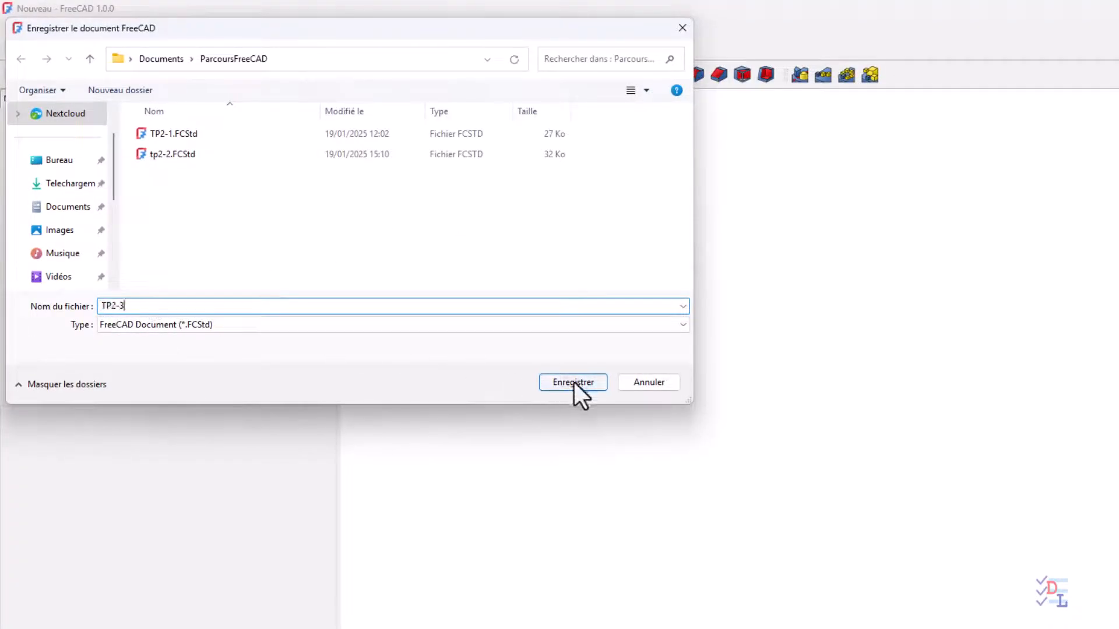
{"action": "type", "text": "TP2-3"}
{"action": "left_click", "coordinate": [573, 382]}
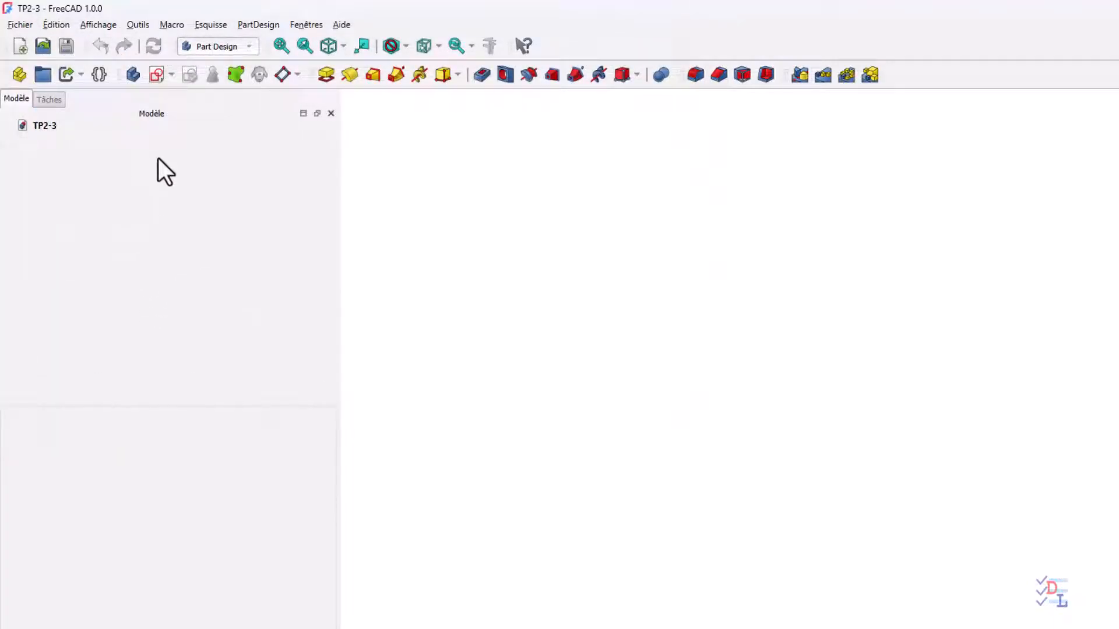
Create a body and start a new sketch on its XY plane.
{"action": "left_click", "coordinate": [130, 77]}
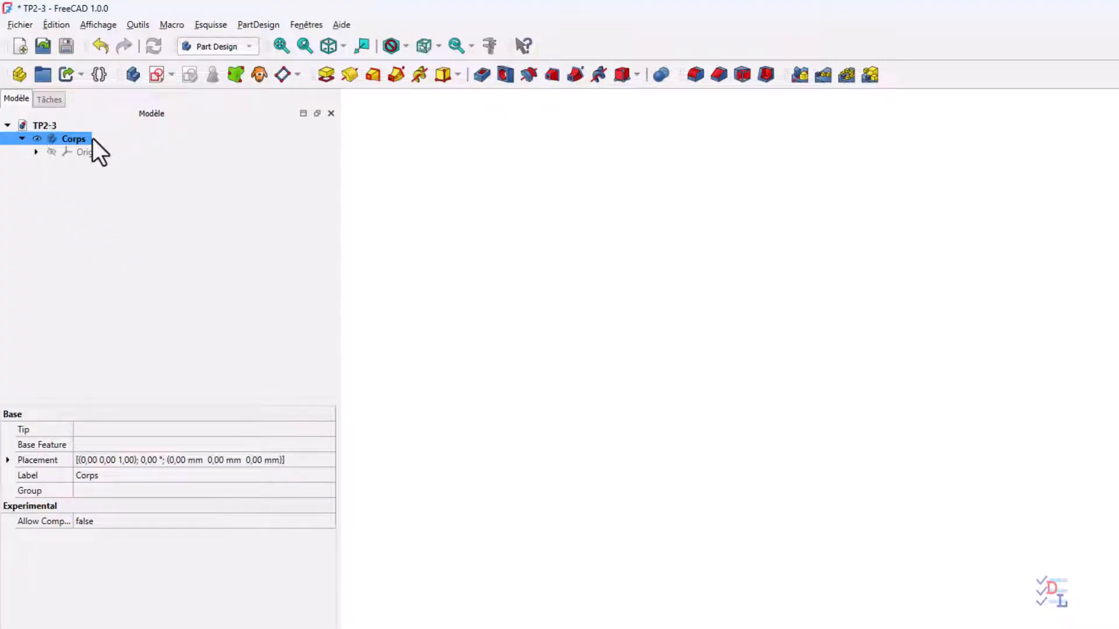
{"action": "left_click", "coordinate": [156, 74]}
{"action": "left_click", "coordinate": [91, 192]}
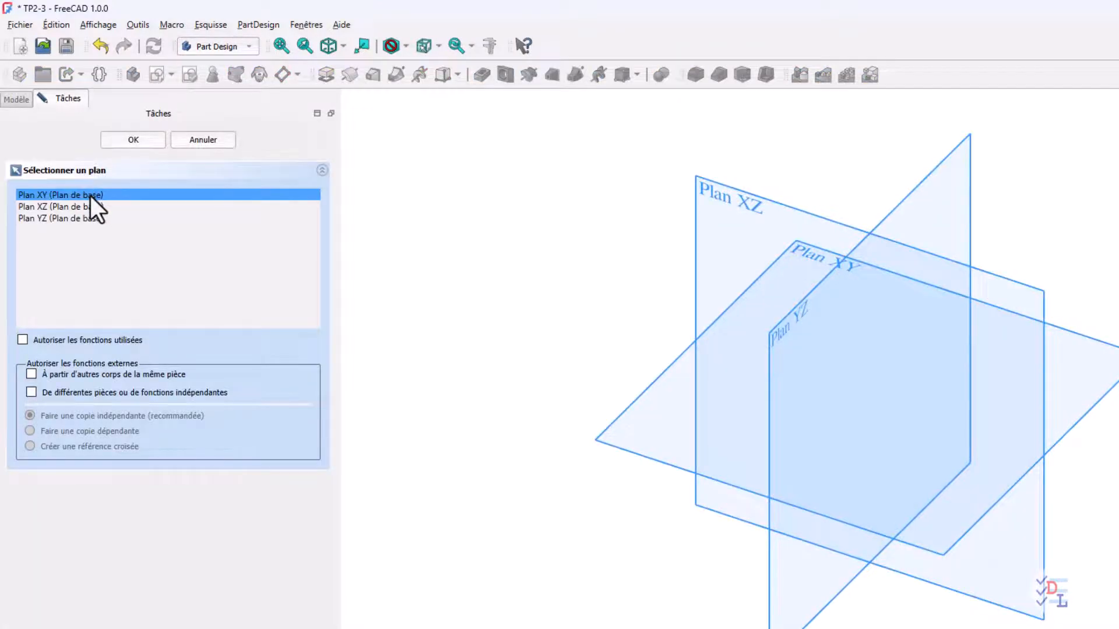
{"action": "left_click", "coordinate": [131, 140]}
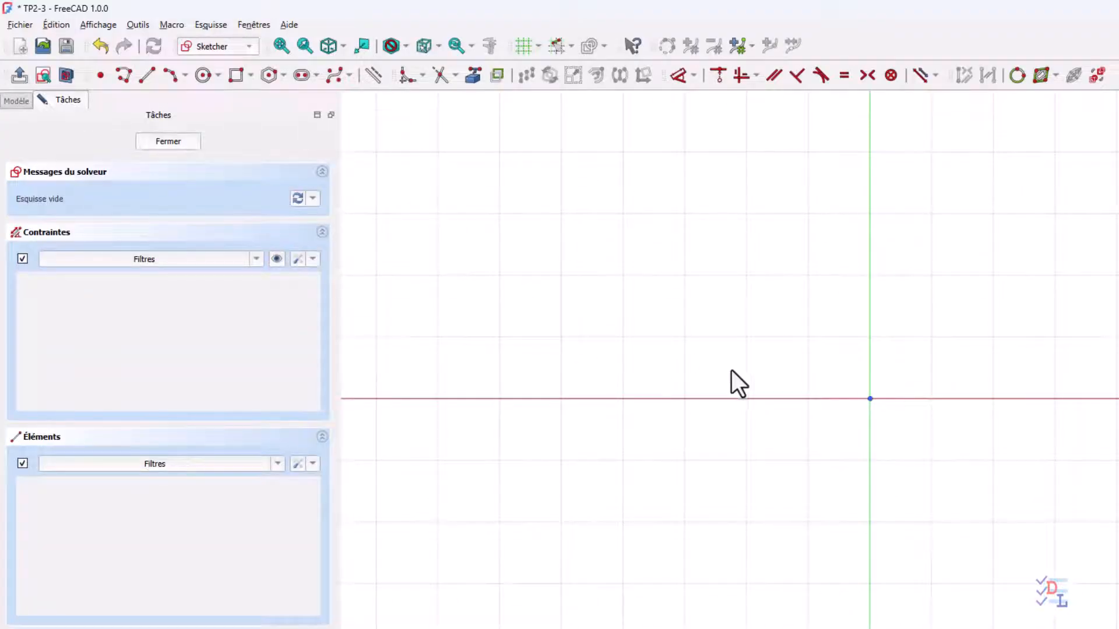
Check the sketch's settings for automatic constraints and automatic redundancy removal.
{"action": "mouse_move", "coordinate": [740, 372]}
{"action": "middle_mouse_down"}
{"action": "mouse_move", "coordinate": [647, 437]}
{"action": "mouse_move", "coordinate": [578, 428]}
{"action": "middle_mouse_up"}
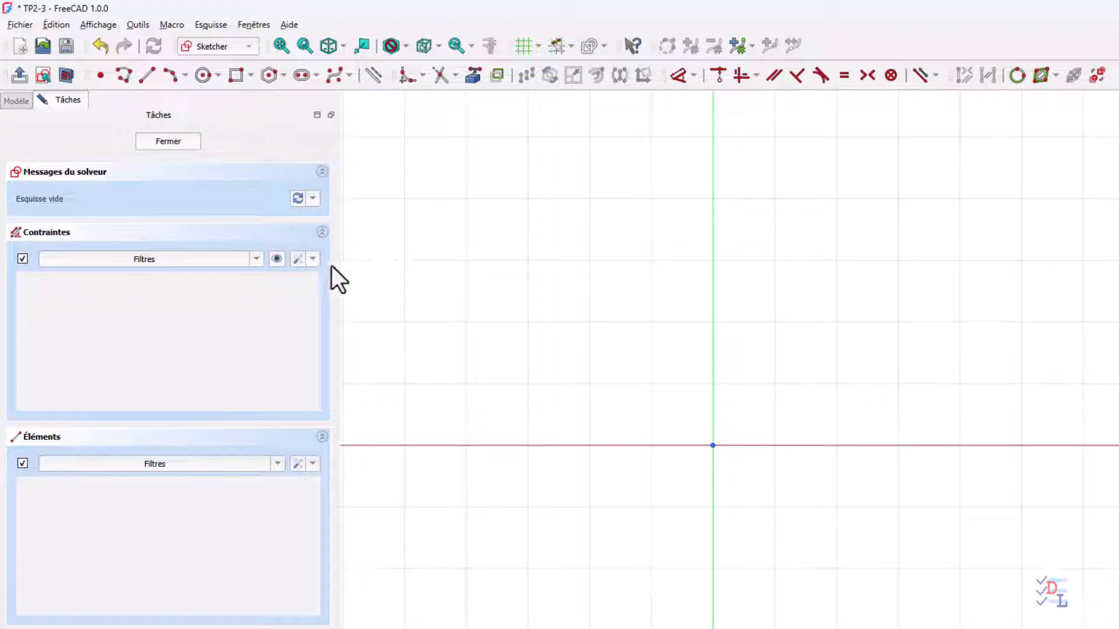
{"action": "left_click", "coordinate": [312, 259]}
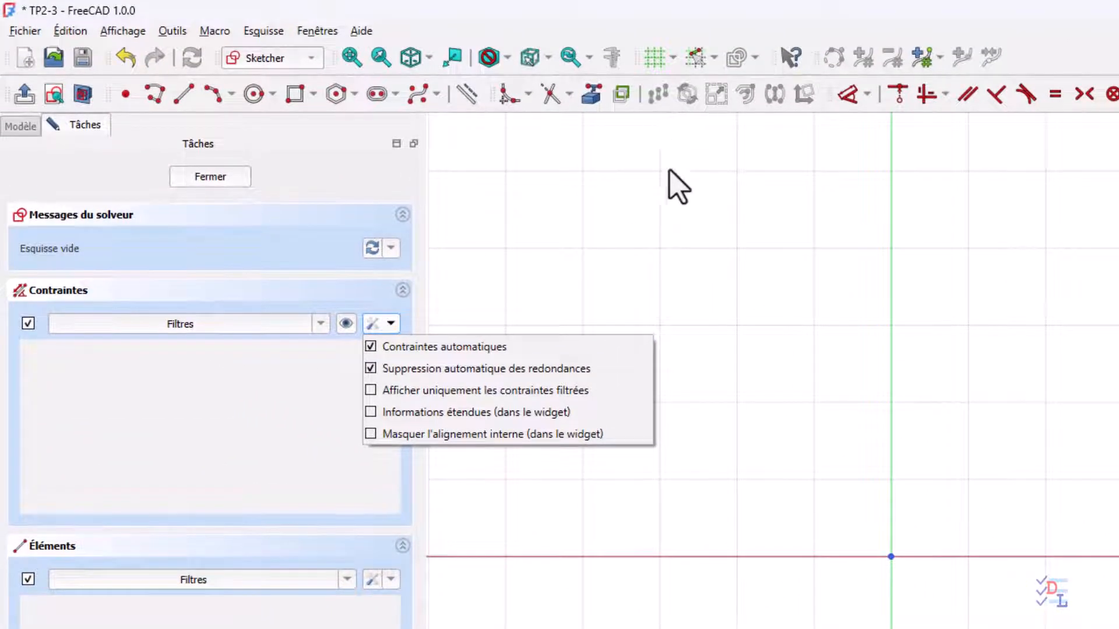
{"action": "left_click", "coordinate": [775, 446]}
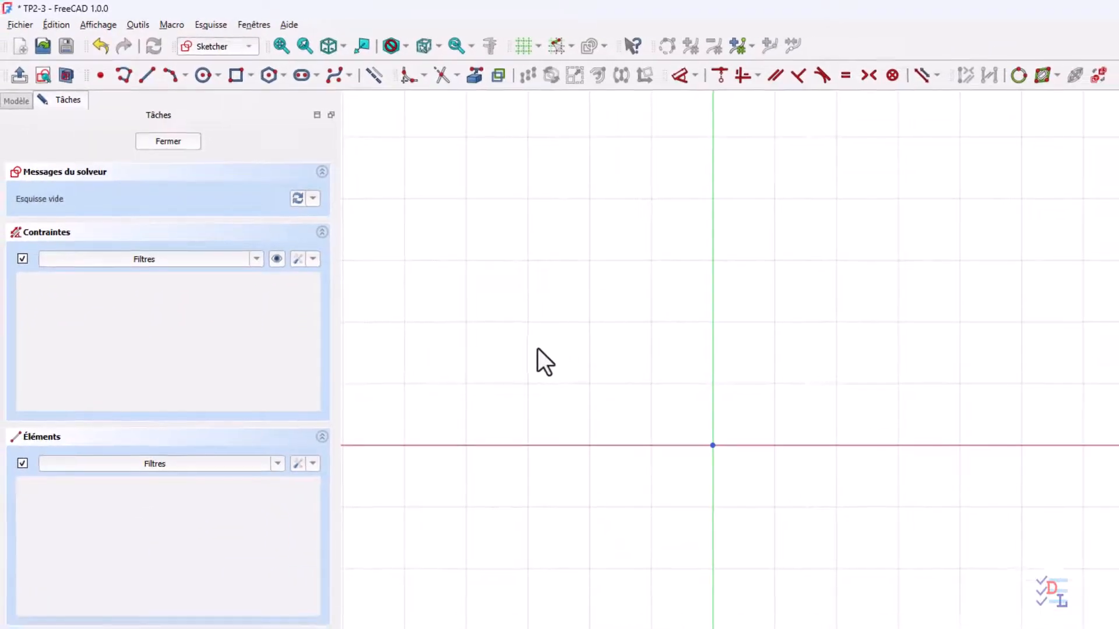
Draw a construction circle by its centre, placing the centre on the sketch origin.
{"action": "left_click", "coordinate": [201, 75]}
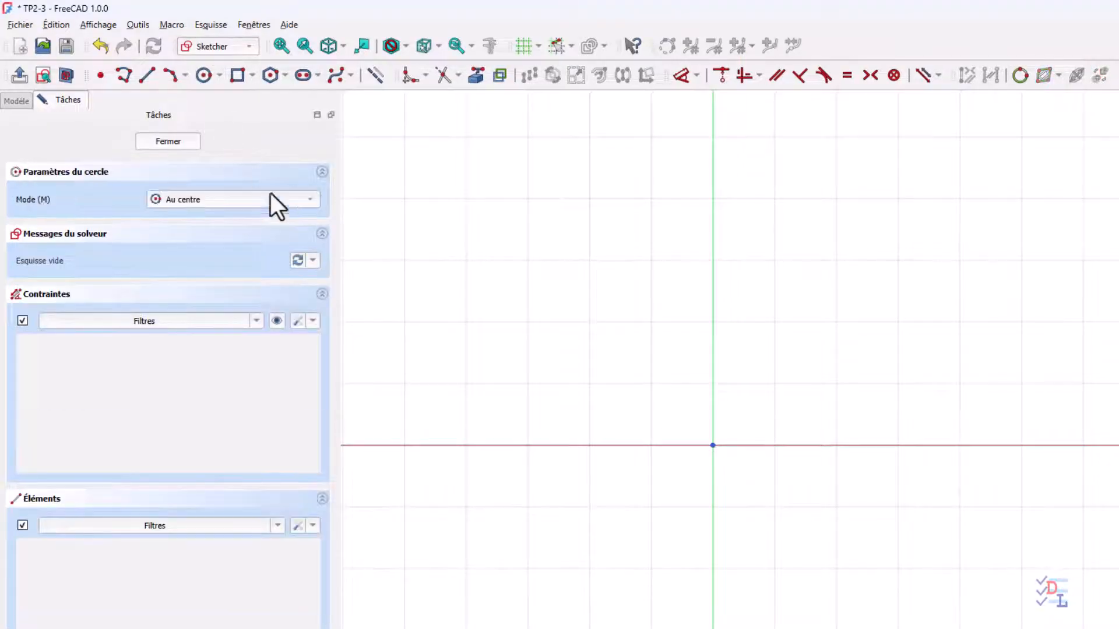
{"action": "scroll", "coordinate": [761, 477], "scroll_direction": "up", "scroll_amount": 3}
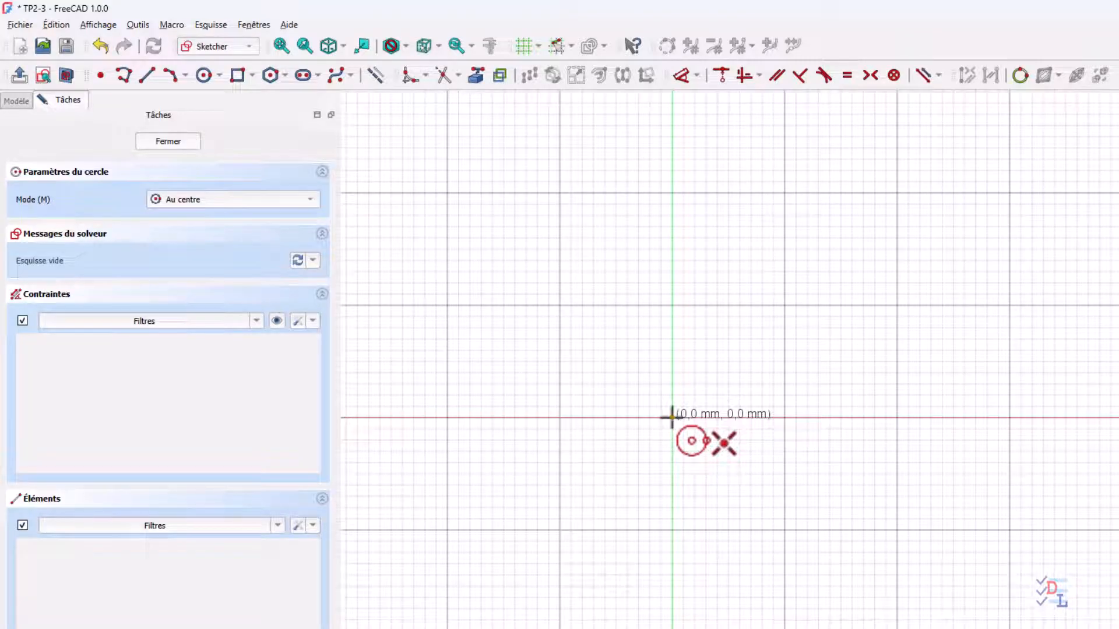
{"action": "left_click", "coordinate": [672, 417]}
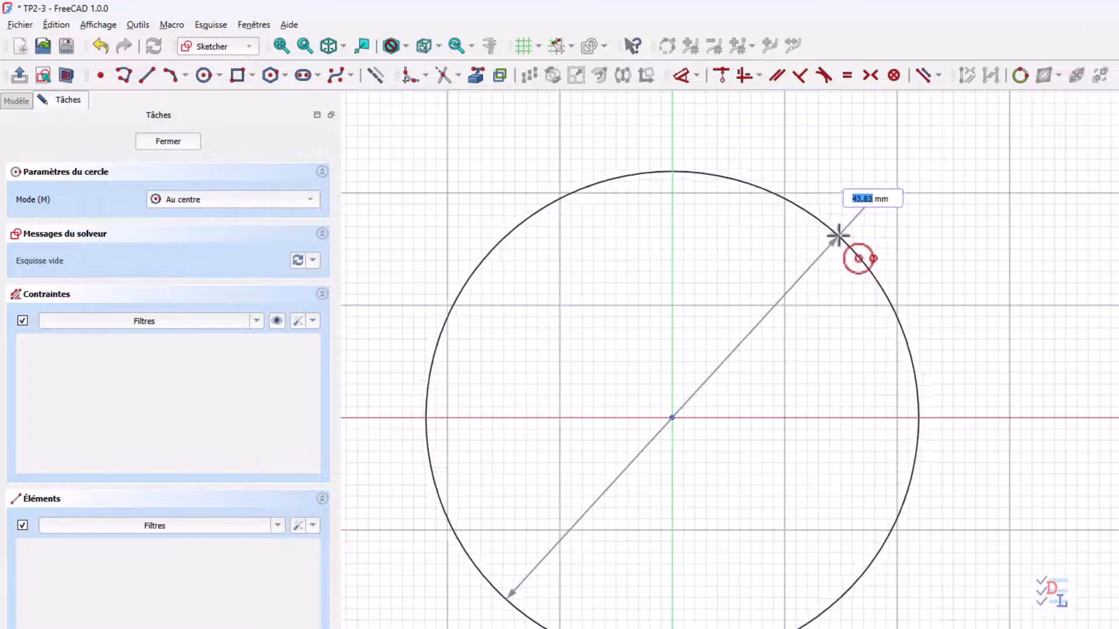
{"action": "left_click", "coordinate": [883, 168]}
{"action": "scroll", "coordinate": [826, 250], "scroll_direction": "down", "scroll_amount": 1}
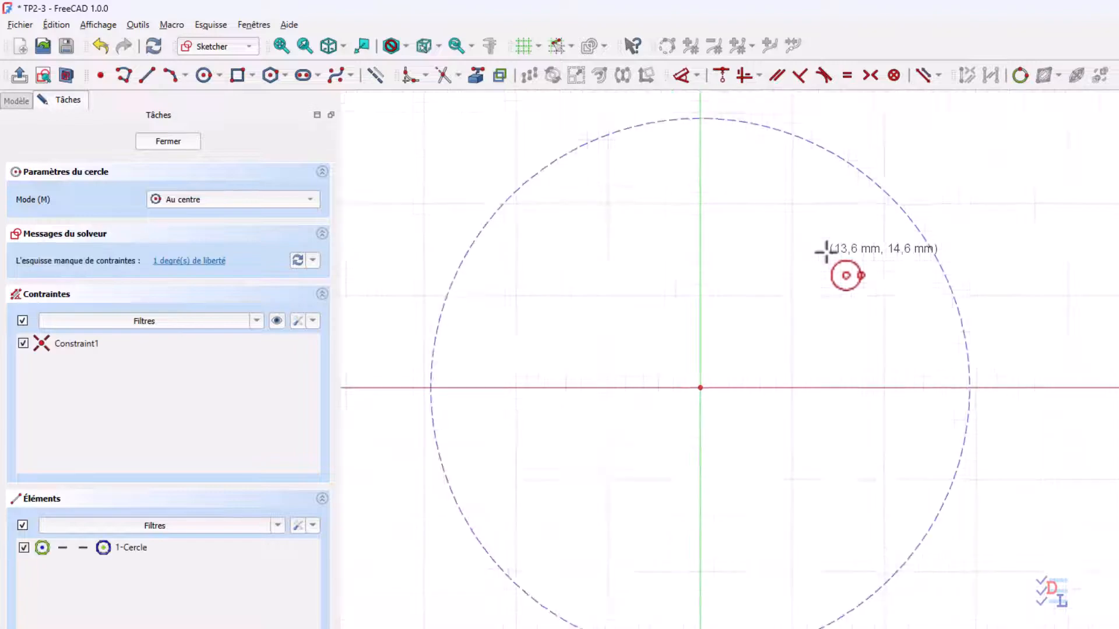
{"action": "scroll", "coordinate": [826, 250], "scroll_direction": "down", "scroll_amount": 1}
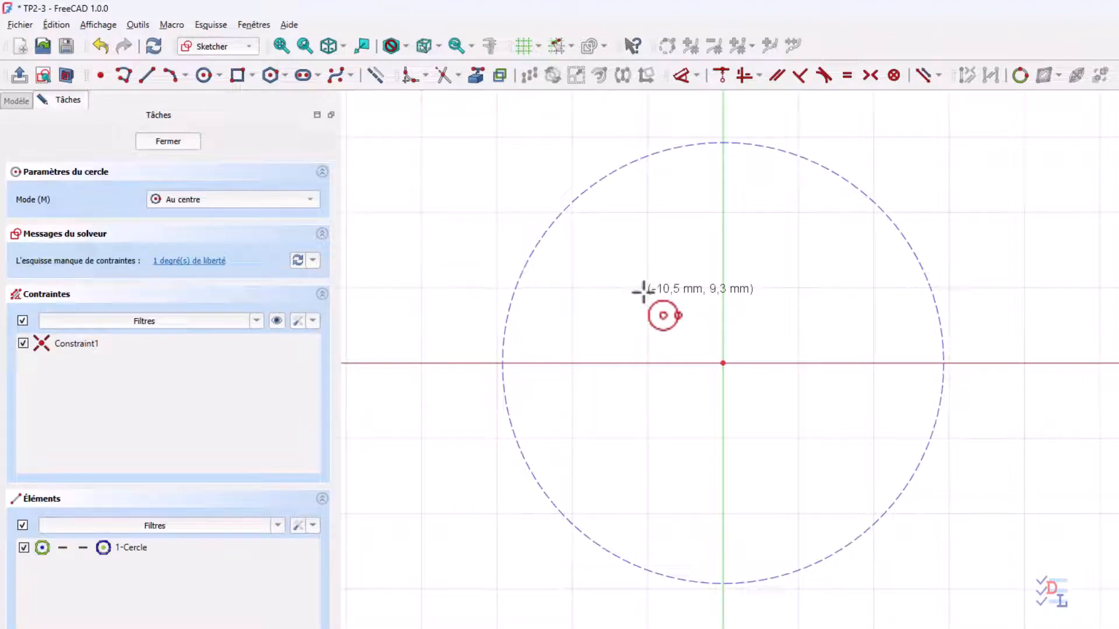
{"action": "key", "text": "Escape"}
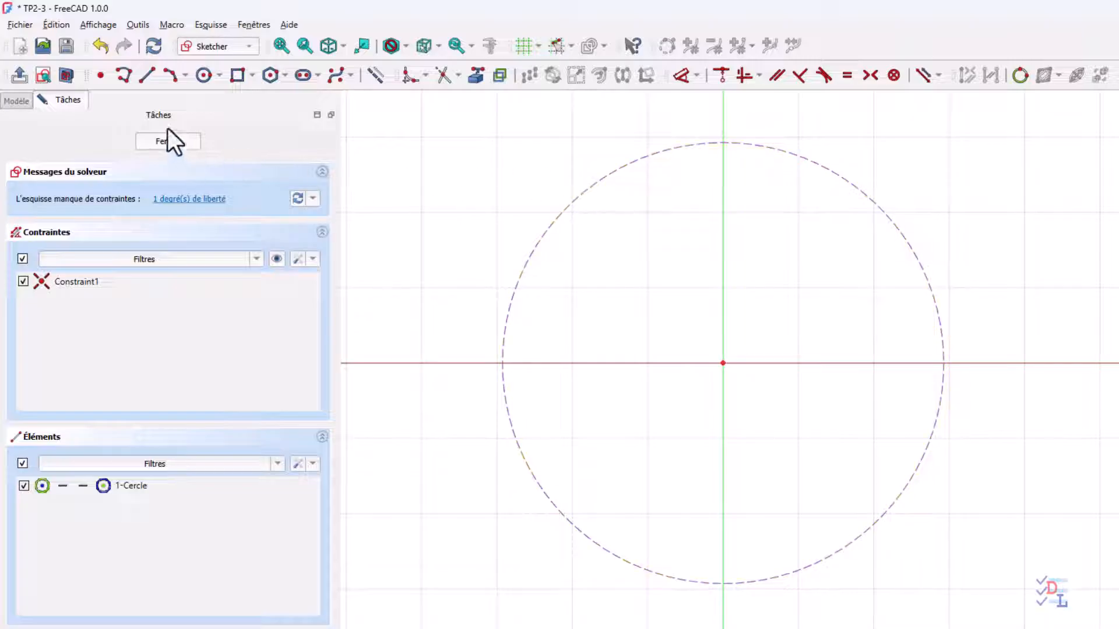
Draw five construction lines from the origin to the circle: upper right, upper left, lower left, vertically down and lower right.
{"action": "left_click", "coordinate": [145, 74]}
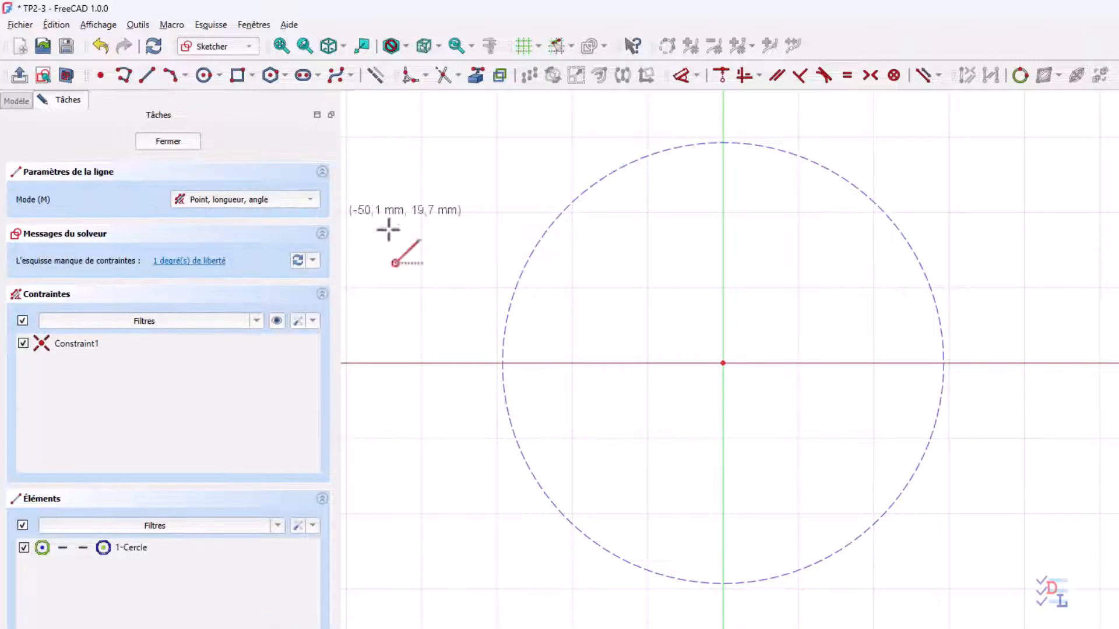
{"action": "left_click", "coordinate": [722, 362]}
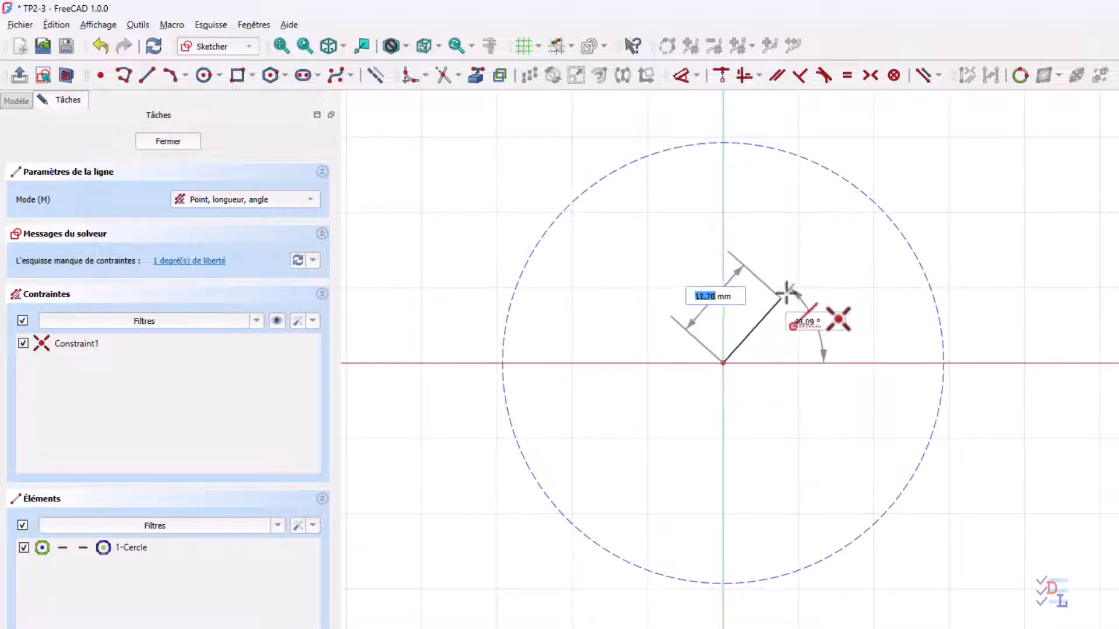
{"action": "left_click", "coordinate": [889, 219]}
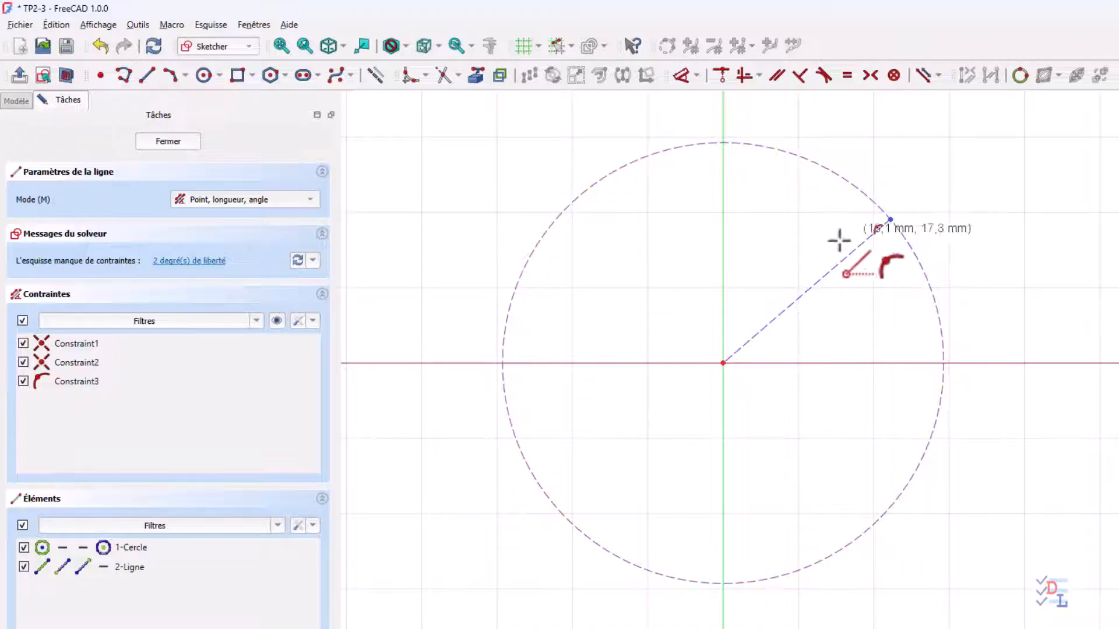
{"action": "left_click", "coordinate": [721, 363]}
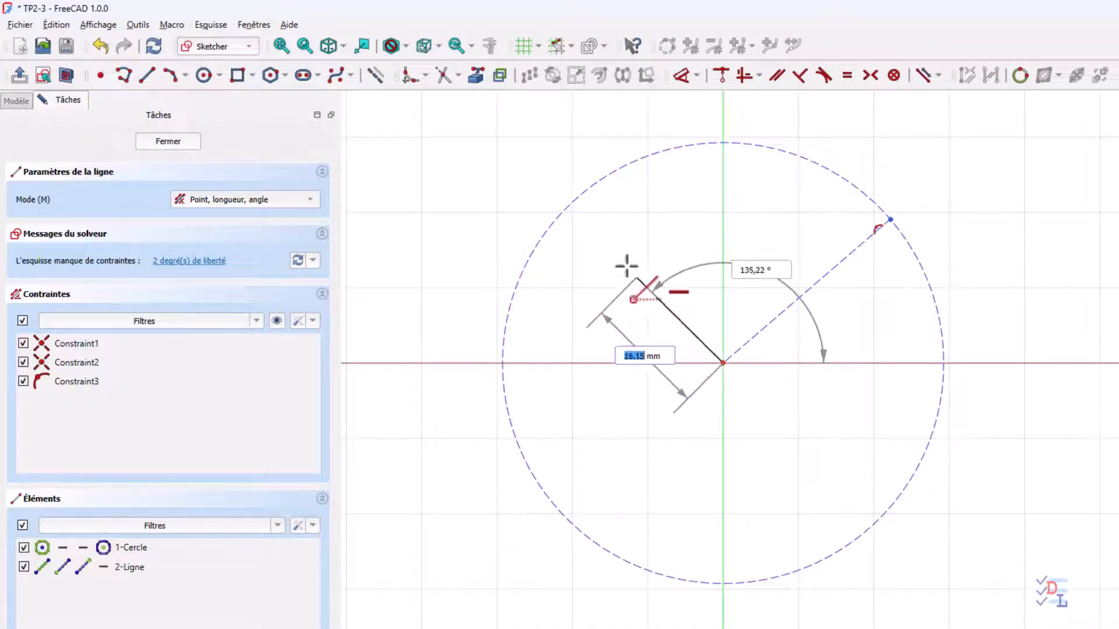
{"action": "left_click", "coordinate": [582, 192]}
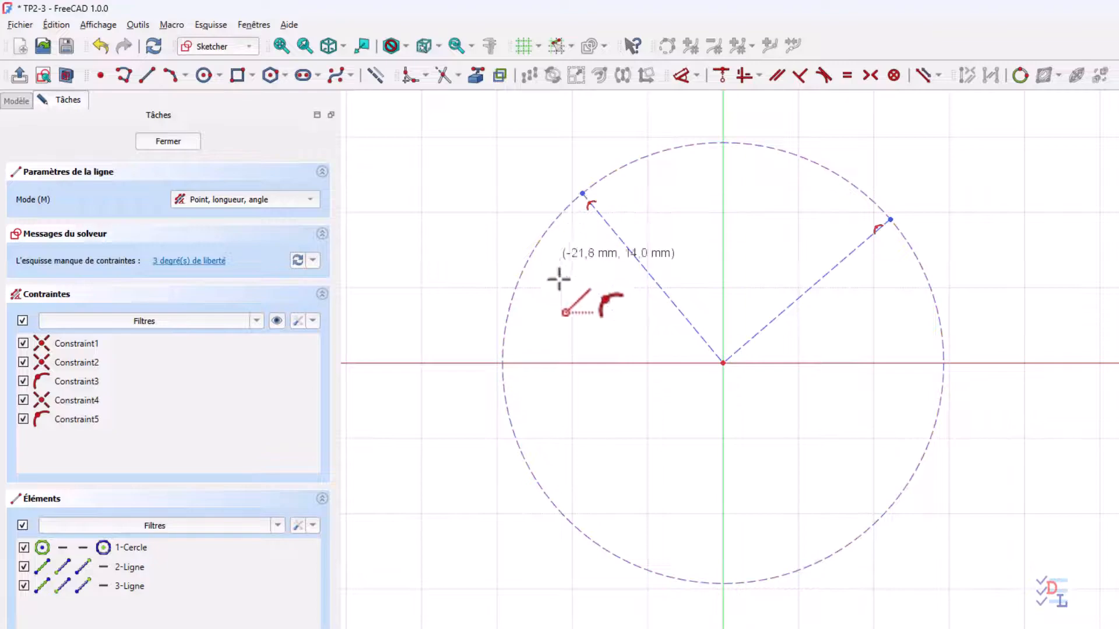
{"action": "left_click", "coordinate": [722, 363]}
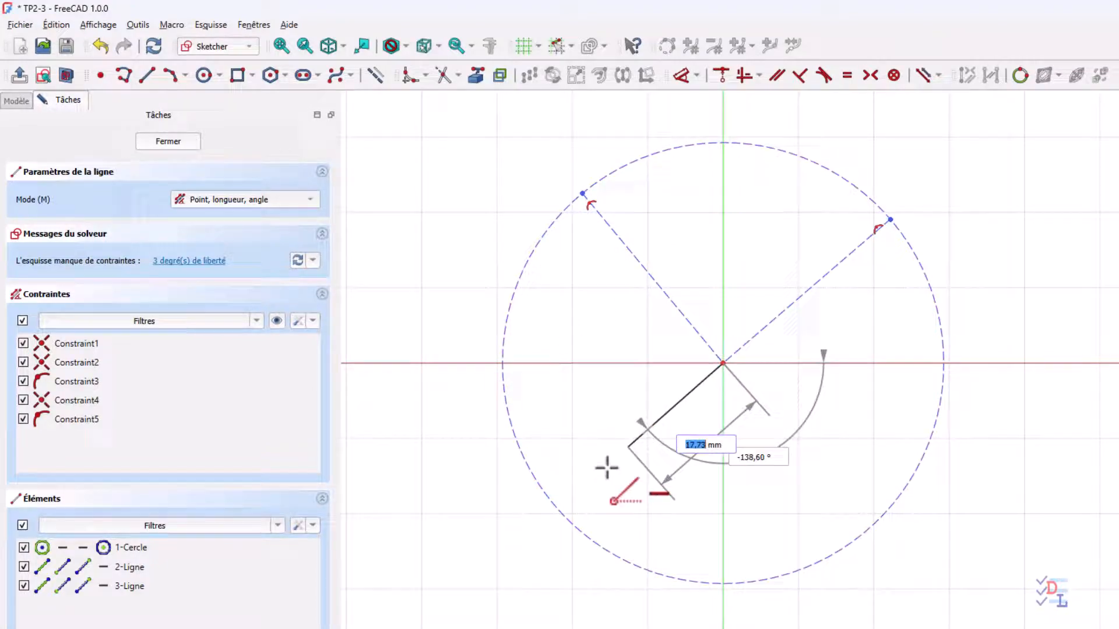
{"action": "left_click", "coordinate": [563, 514]}
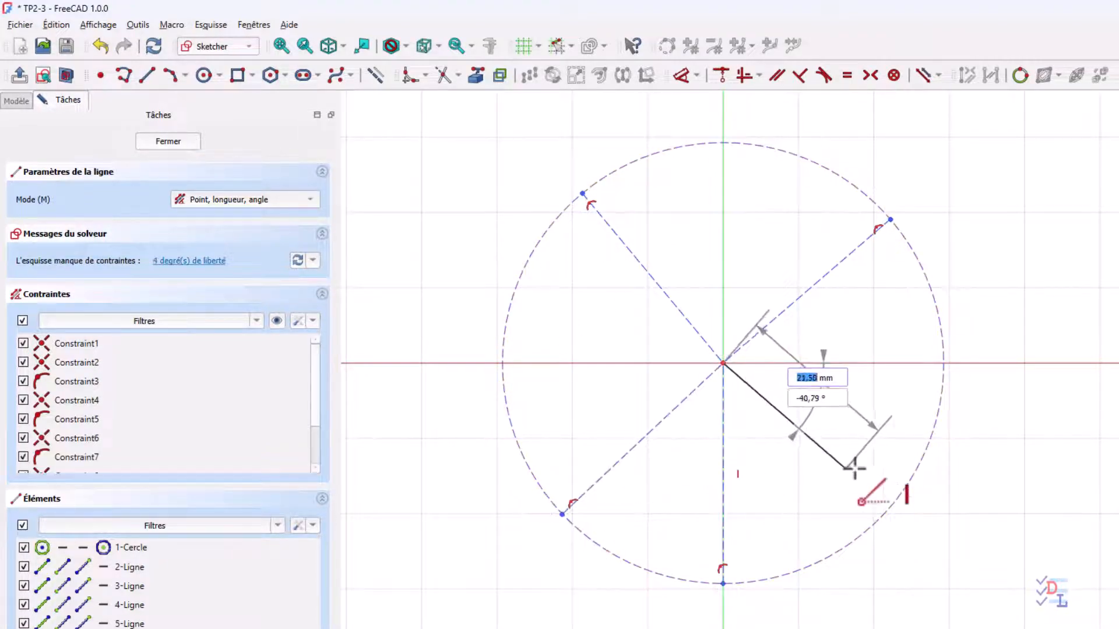
{"action": "left_click", "coordinate": [903, 493]}
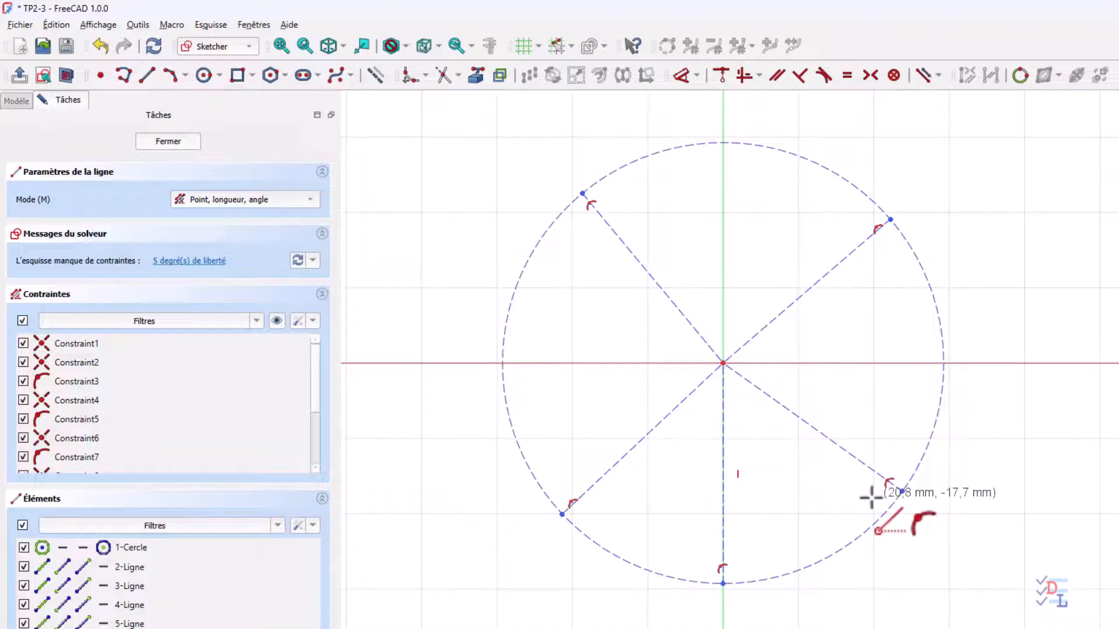
{"action": "right_click", "coordinate": [794, 498]}
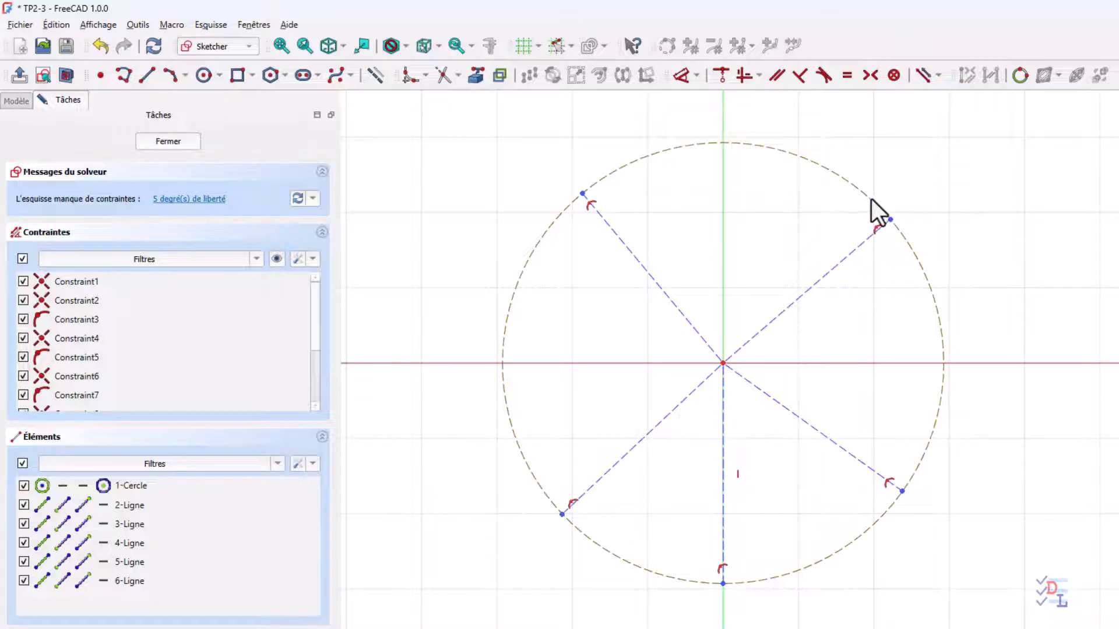
Dimension the construction circle with a diameter of 60 mm.
{"action": "left_click_drag", "start_coordinate": [872, 198], "coordinate": [857, 172]}
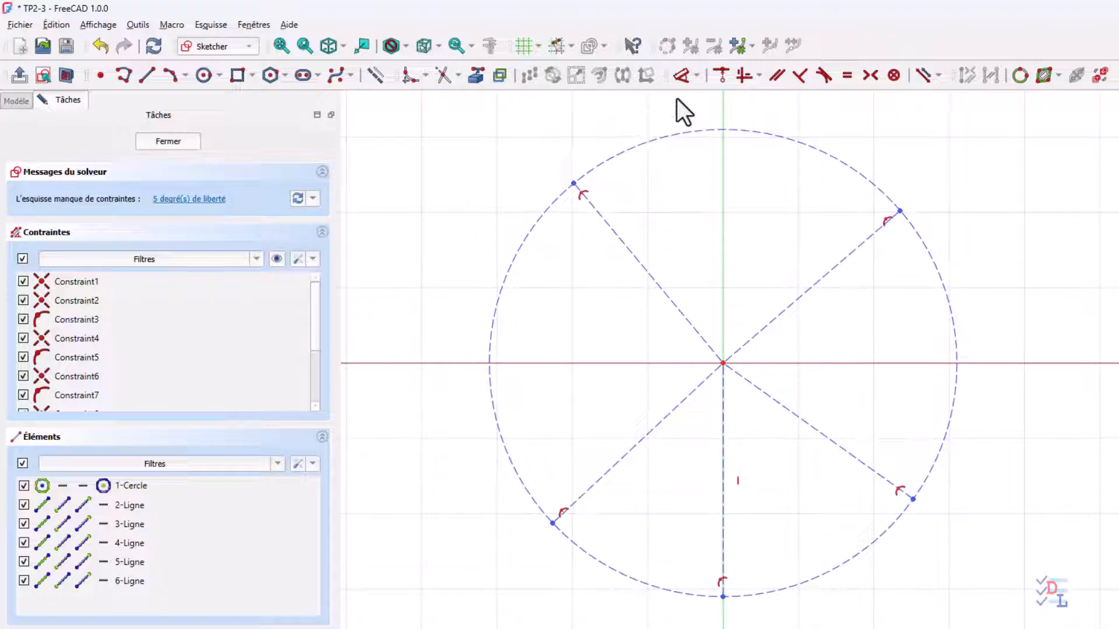
{"action": "left_click", "coordinate": [682, 76]}
{"action": "left_click", "coordinate": [509, 260]}
{"action": "left_click", "coordinate": [446, 236]}
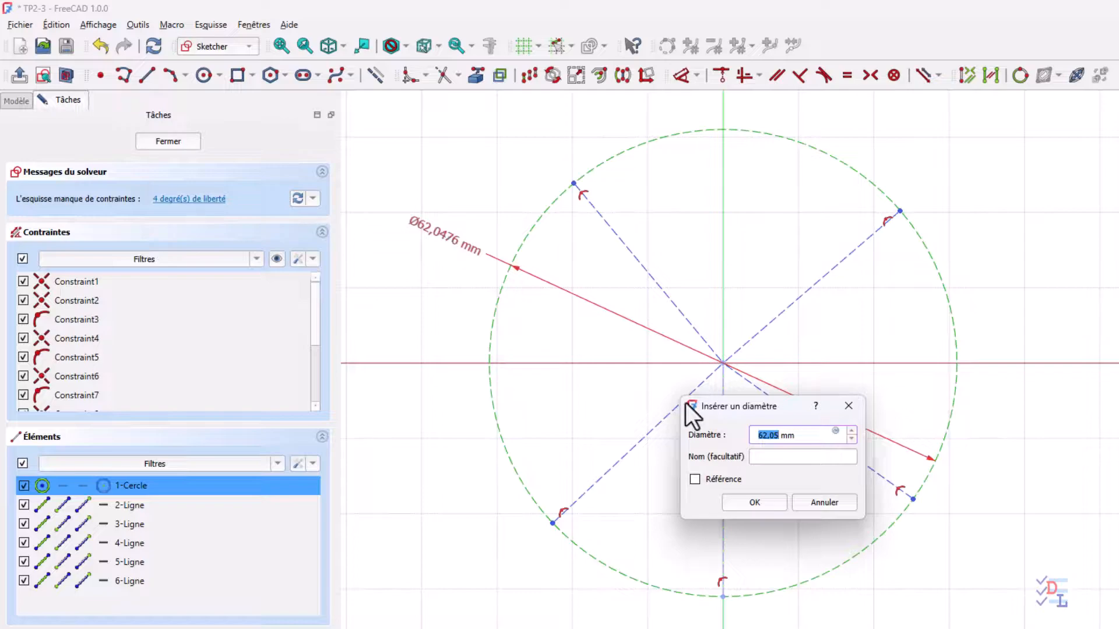
{"action": "type", "text": "60"}
{"action": "left_click", "coordinate": [770, 504]}
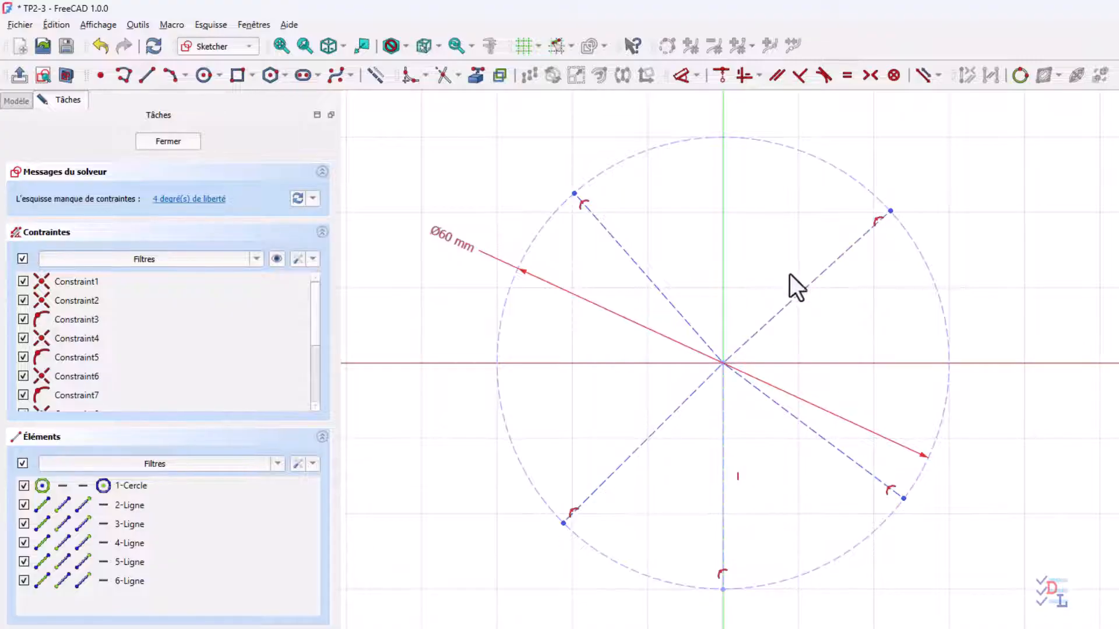
Constrain the angle between the lower-right and upper-right construction lines to 72°.
{"action": "left_click", "coordinate": [837, 448]}
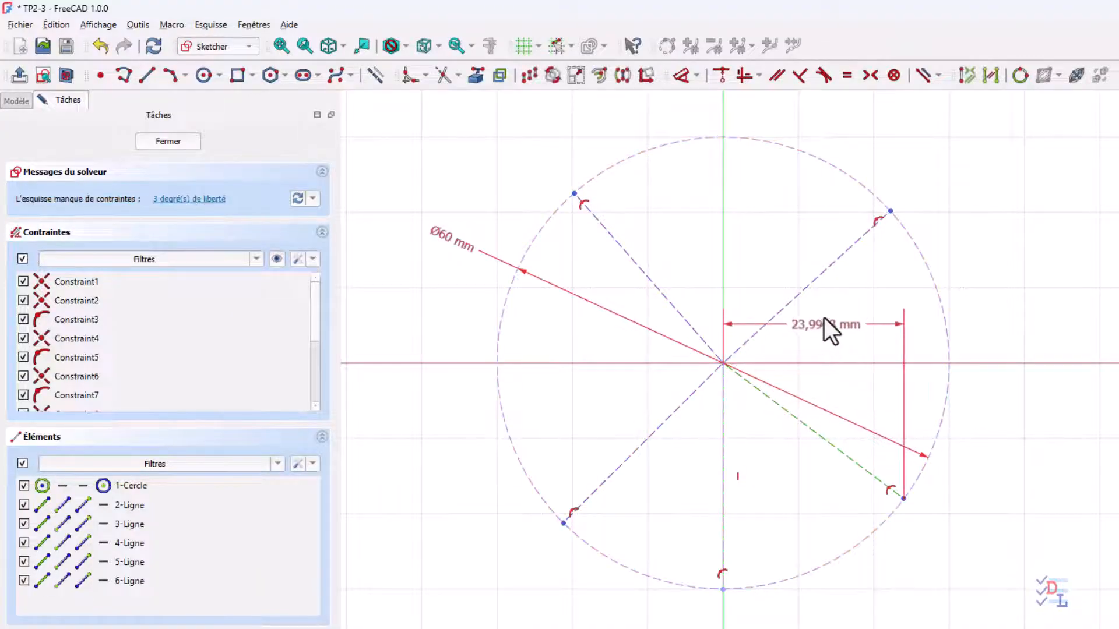
{"action": "left_click", "coordinate": [815, 282]}
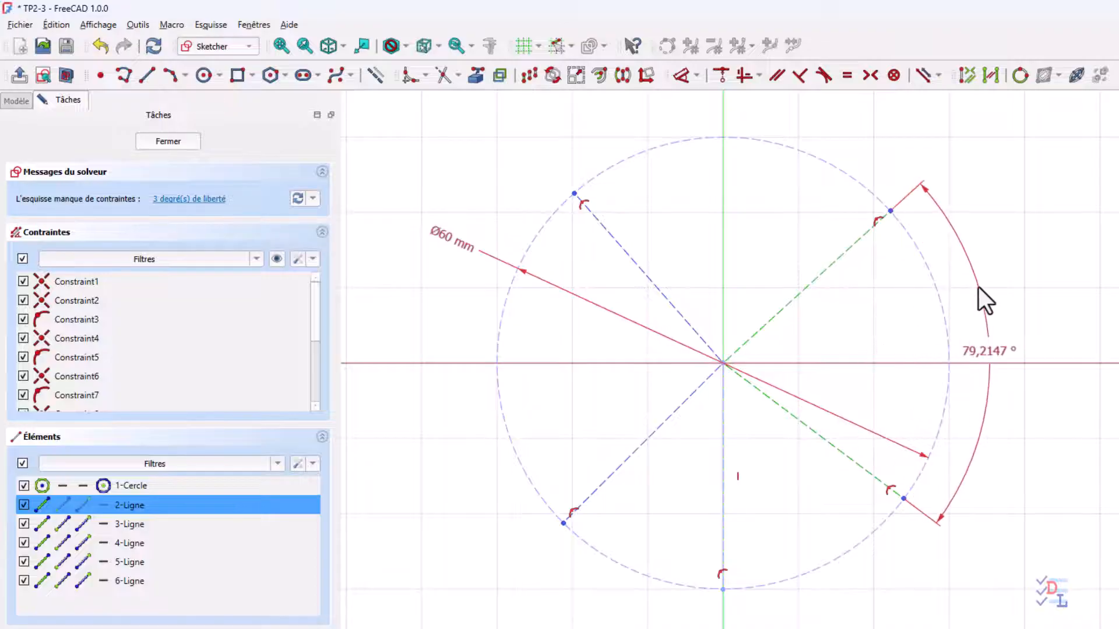
{"action": "left_click", "coordinate": [879, 303]}
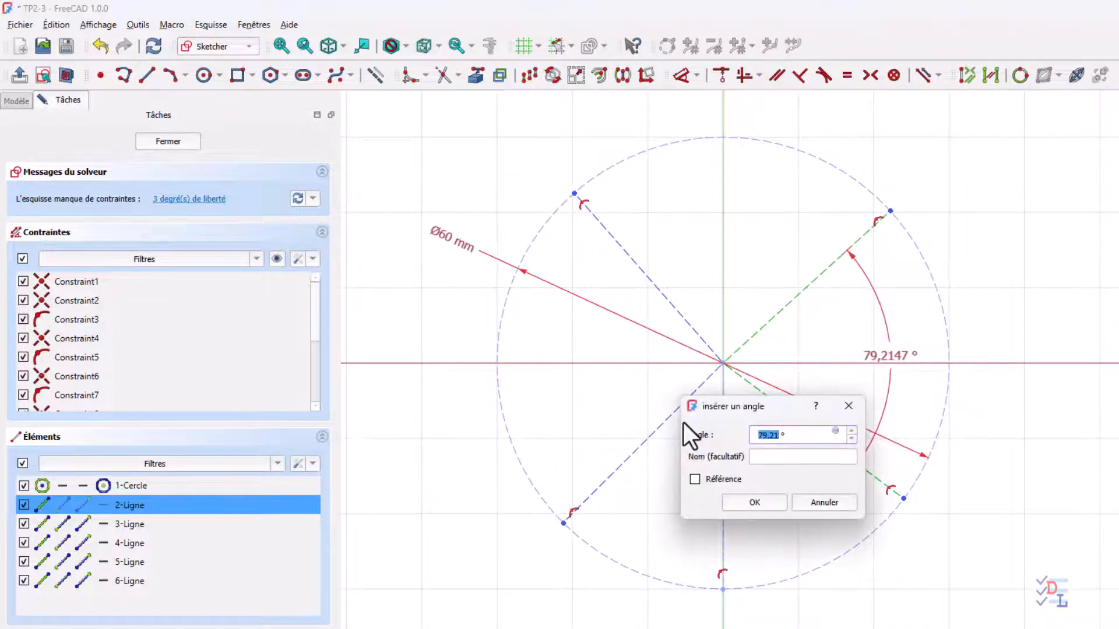
{"action": "type", "text": "72"}
{"action": "left_click", "coordinate": [750, 501]}
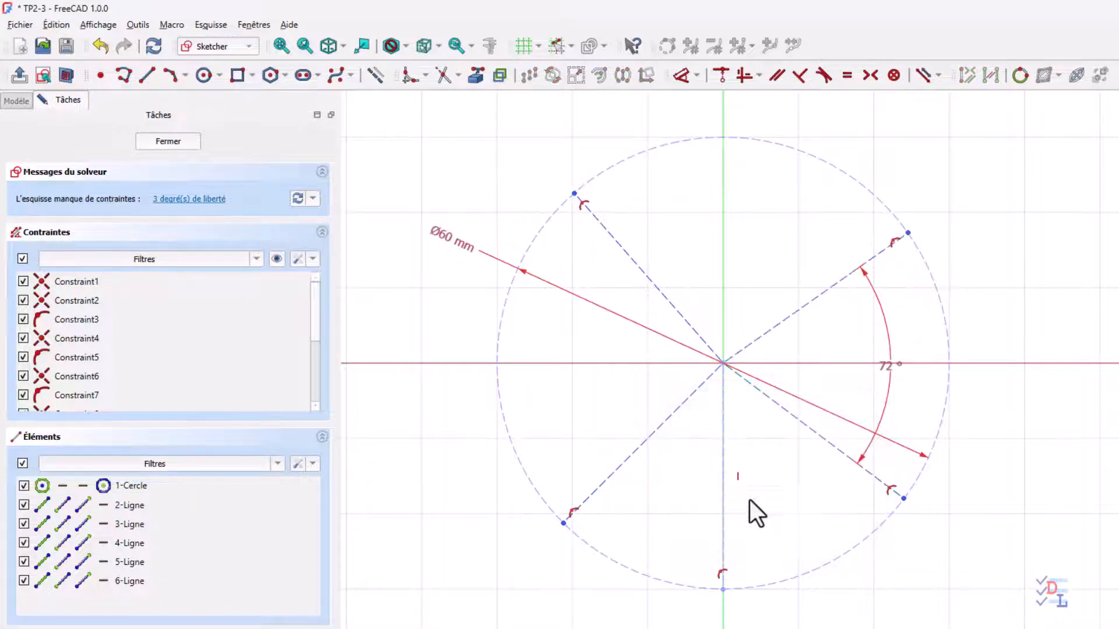
Constrain the angle between the upper-right and upper-left construction lines to 72°.
{"action": "left_click", "coordinate": [824, 294]}
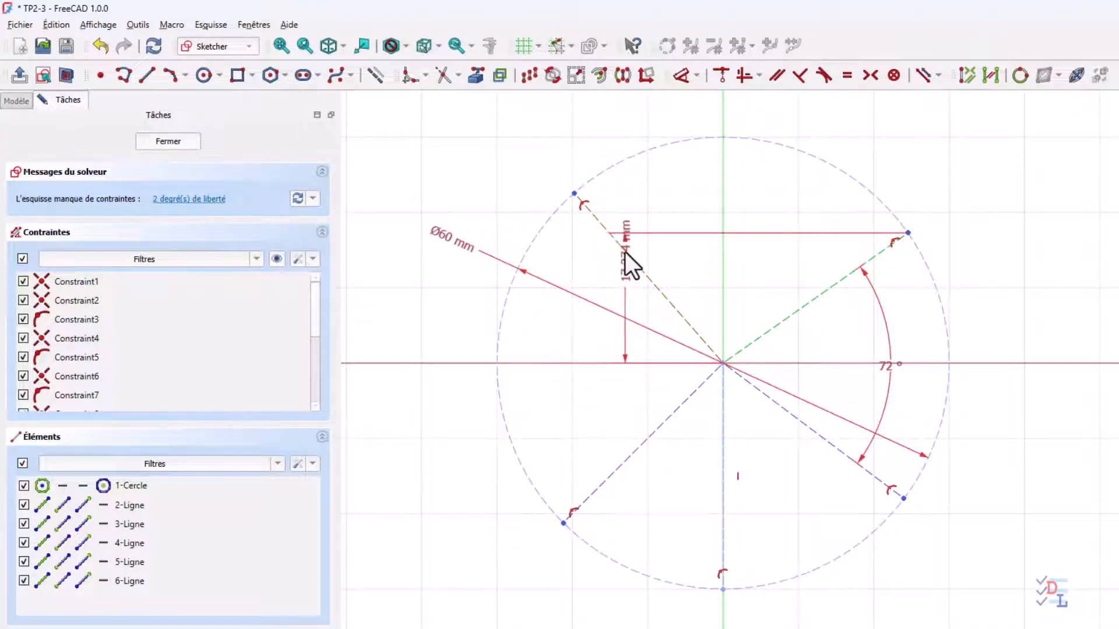
{"action": "left_click", "coordinate": [627, 250]}
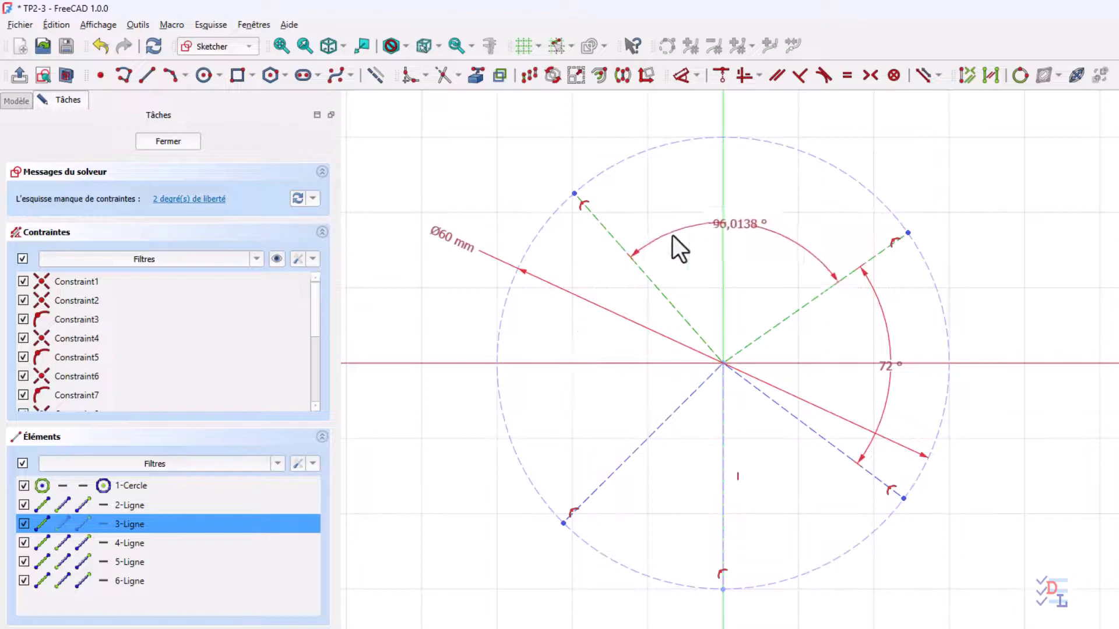
{"action": "left_click", "coordinate": [718, 233]}
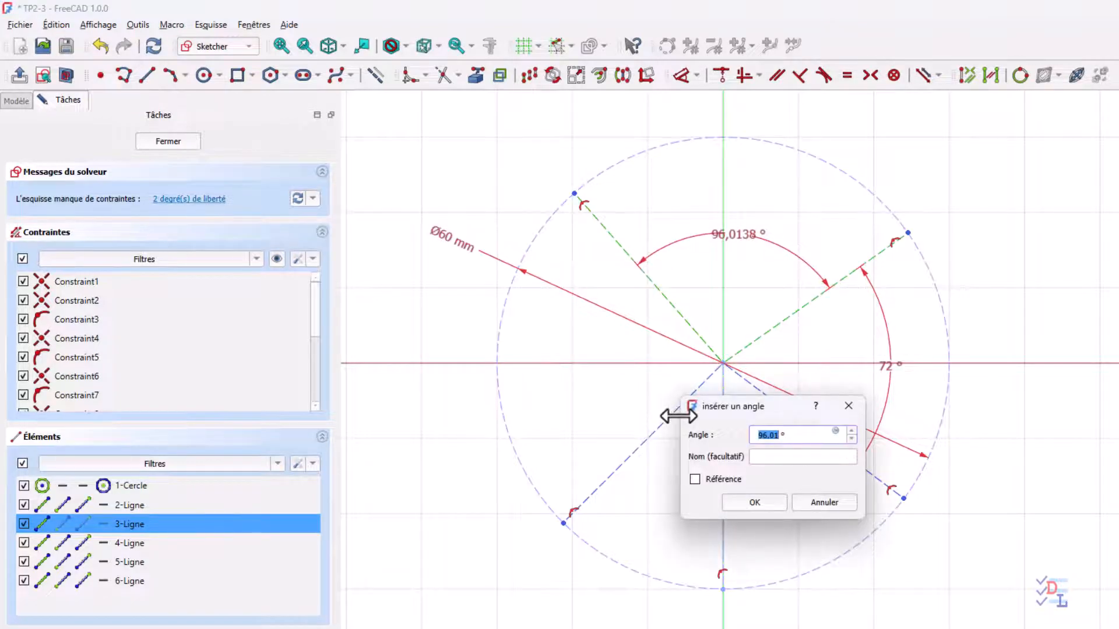
{"action": "type", "text": "72"}
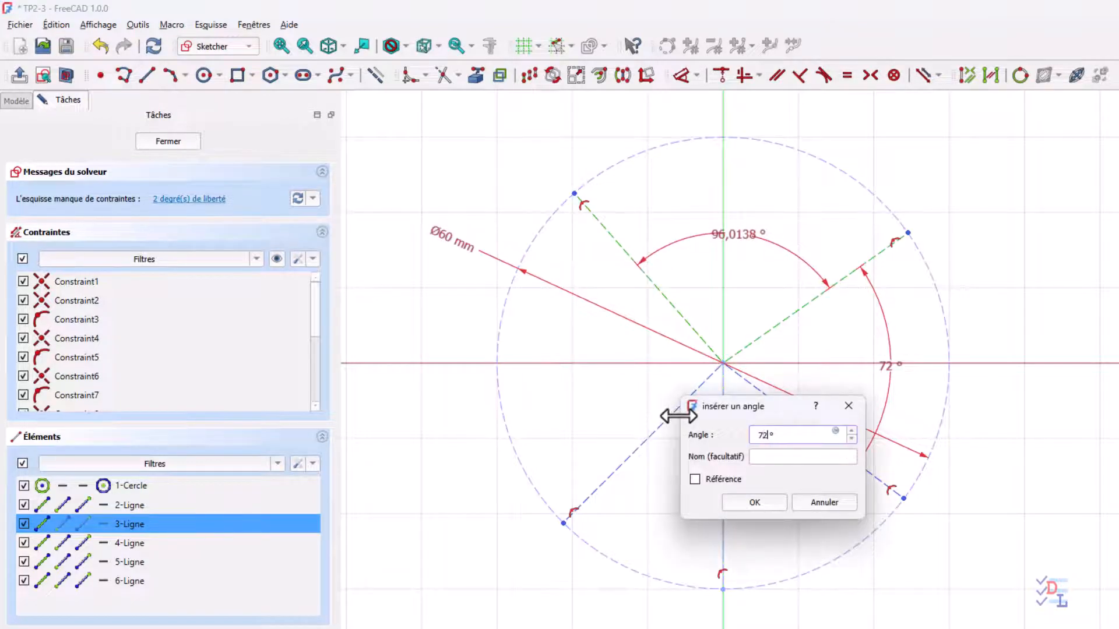
{"action": "left_click", "coordinate": [753, 502]}
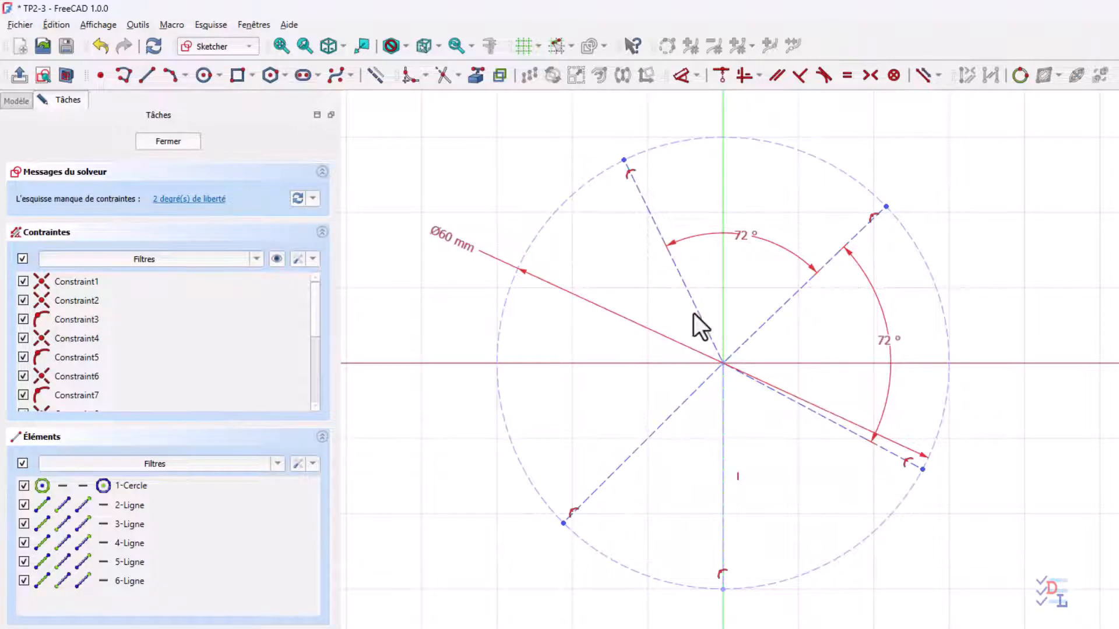
Constrain the angle between the upper-left and lower-left construction lines to 72°.
{"action": "left_click", "coordinate": [685, 283]}
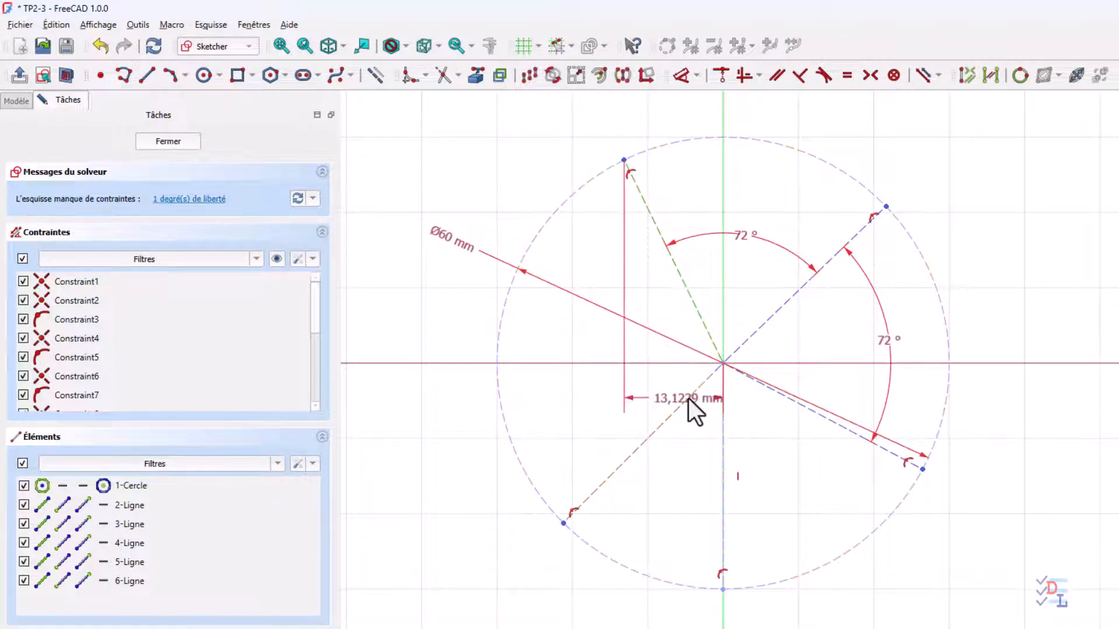
{"action": "left_click", "coordinate": [690, 397]}
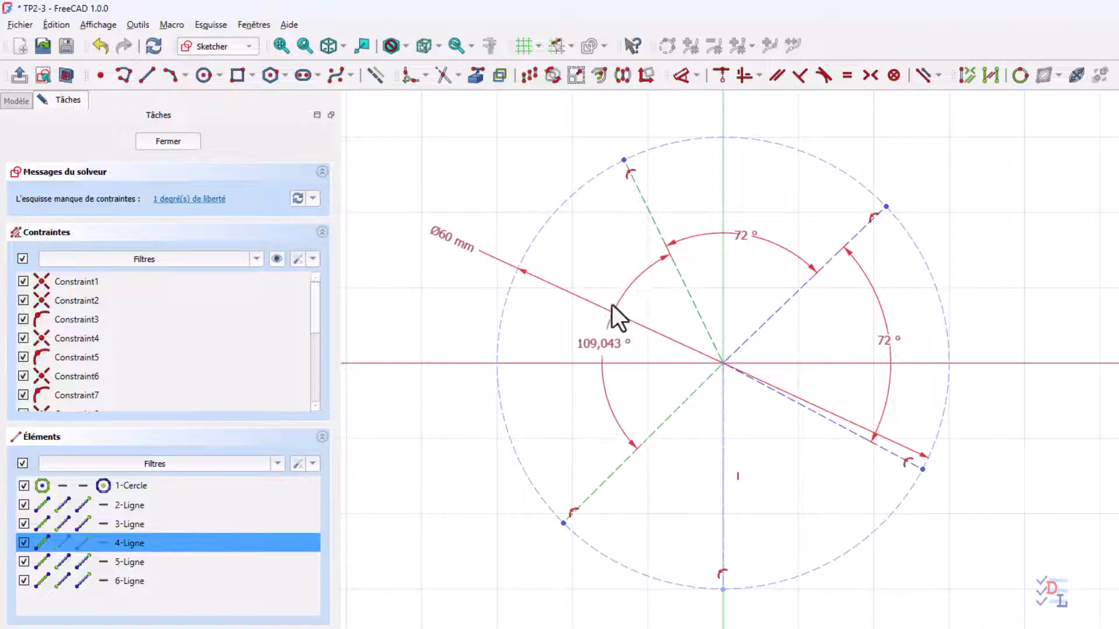
{"action": "left_click", "coordinate": [611, 304]}
{"action": "type", "text": "72"}
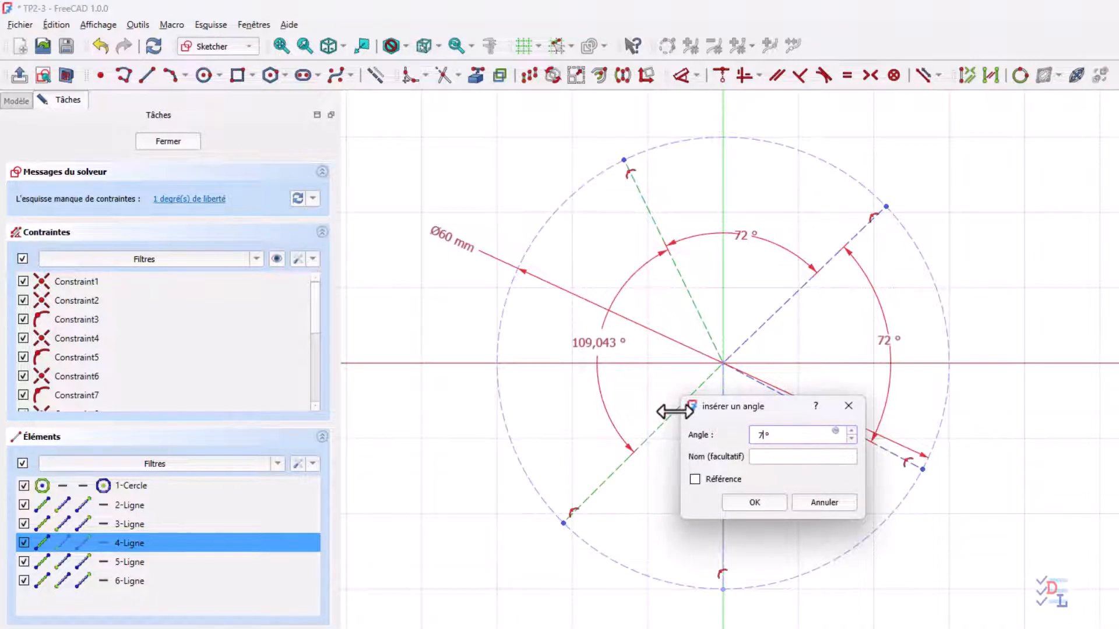
{"action": "left_click", "coordinate": [770, 501]}
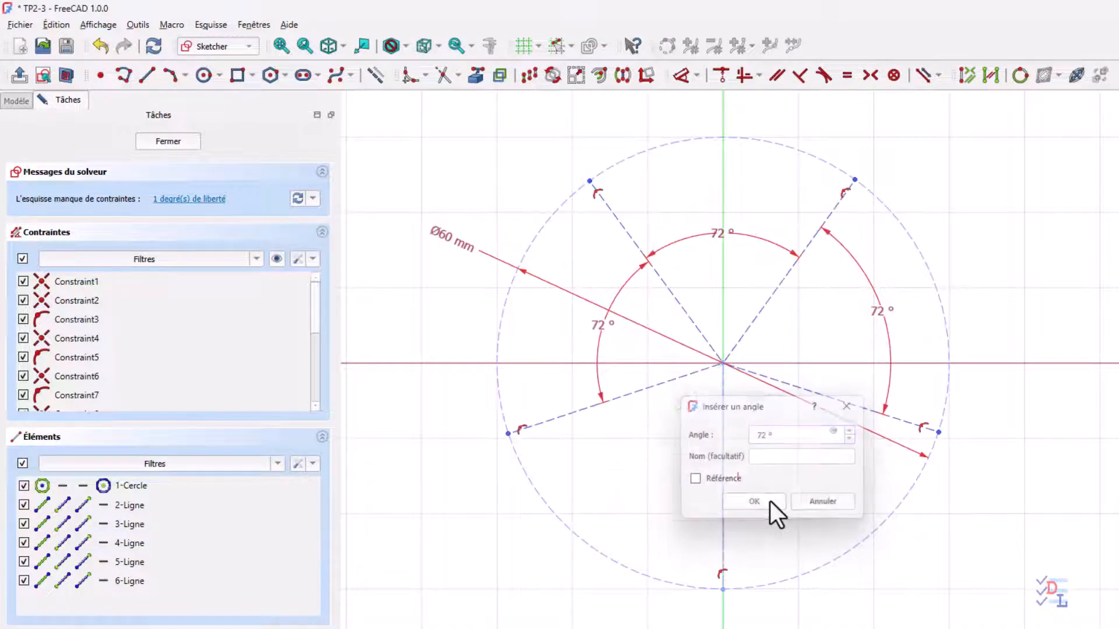
Constrain the angle between the lower-left and vertical construction lines to 72°.
{"action": "left_click", "coordinate": [635, 394]}
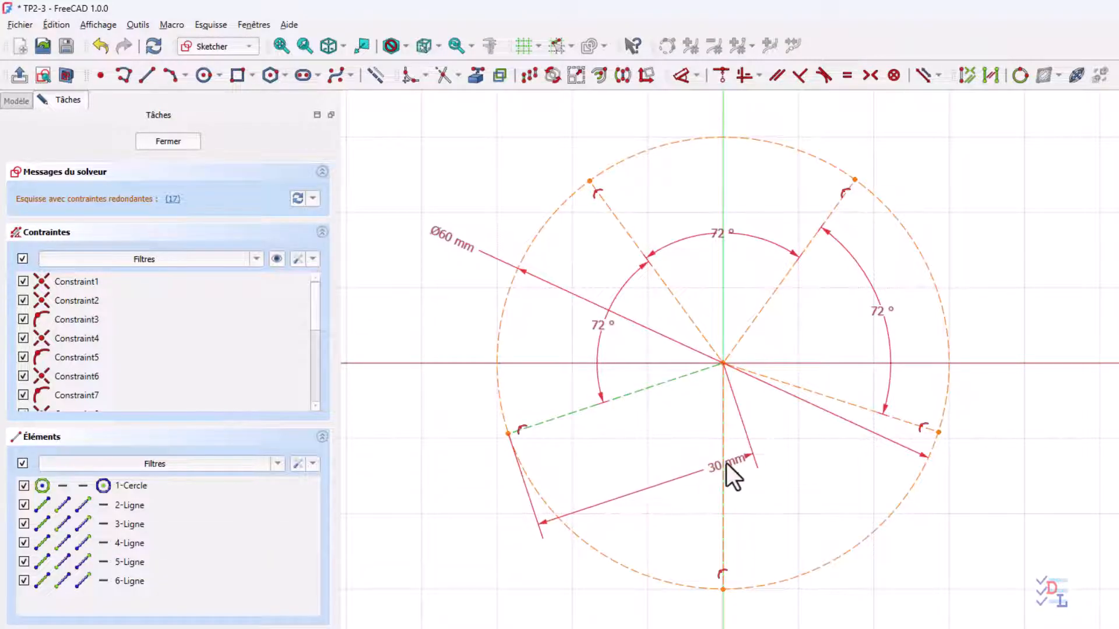
{"action": "left_click", "coordinate": [723, 462]}
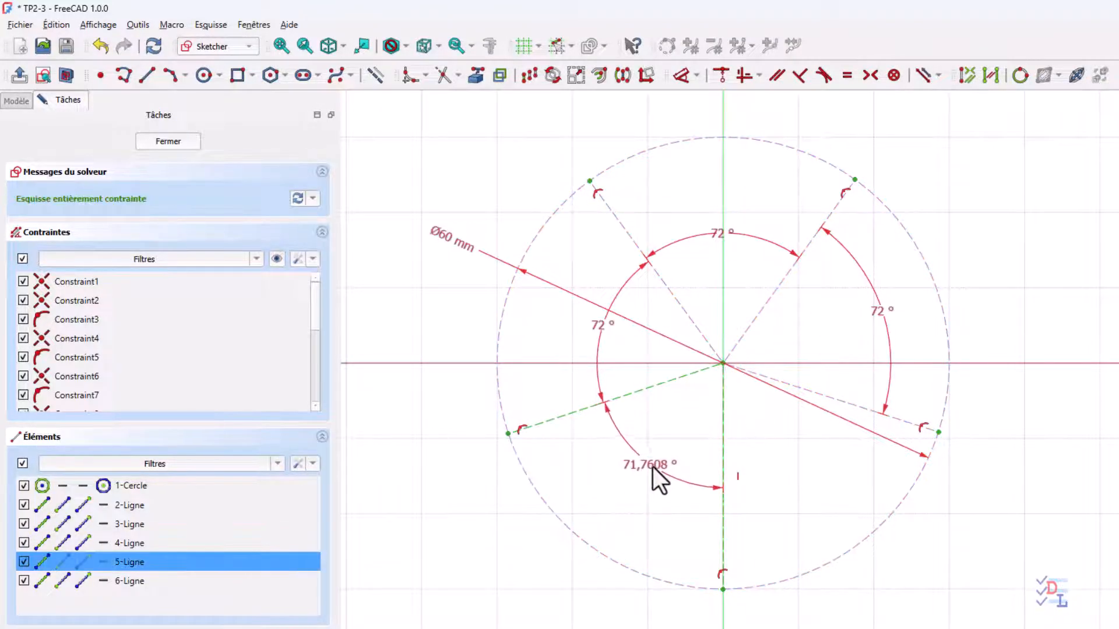
{"action": "double_click", "coordinate": [652, 467]}
{"action": "type", "text": "72"}
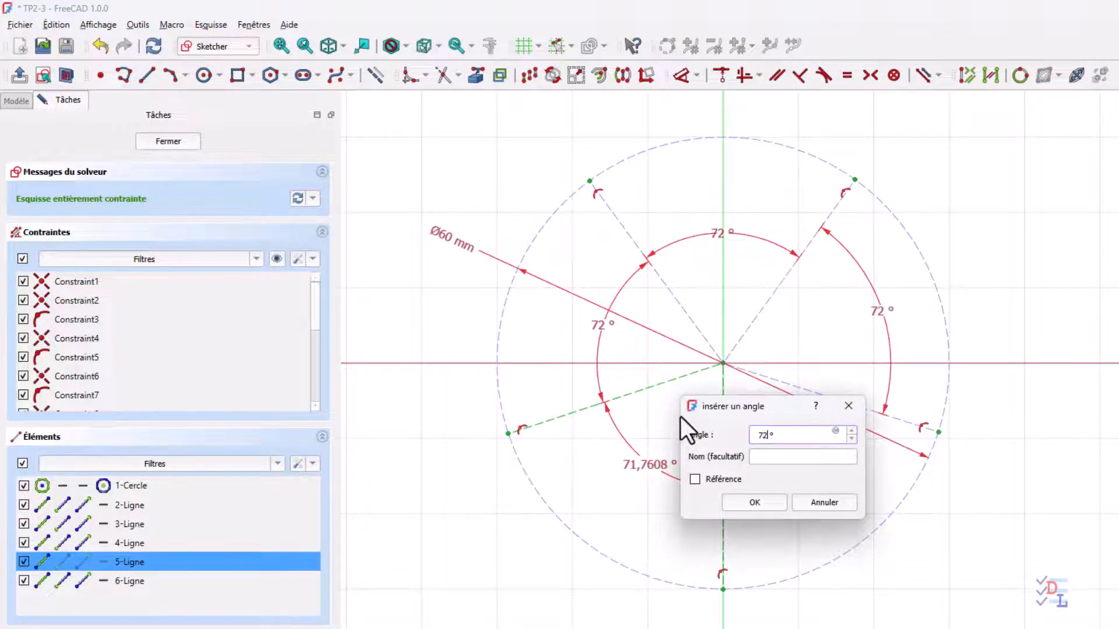
{"action": "left_click", "coordinate": [757, 502]}
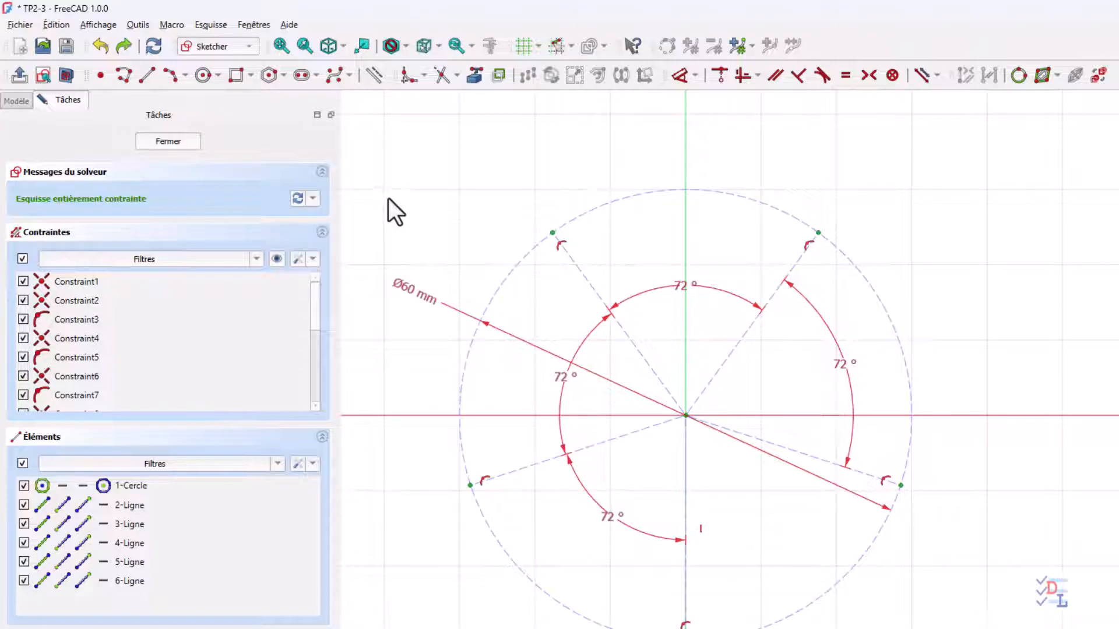
Draw five circles, each roughly 16 mm in diameter, centred on the outer endpoints of the five construction lines.
{"action": "left_click", "coordinate": [201, 77]}
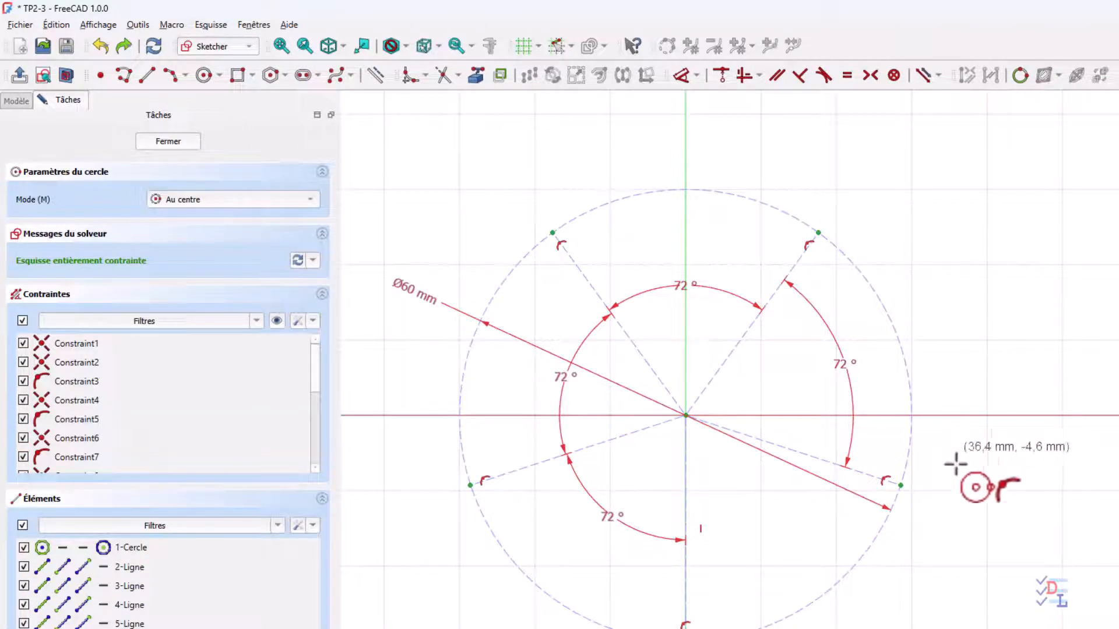
{"action": "left_click", "coordinate": [900, 484]}
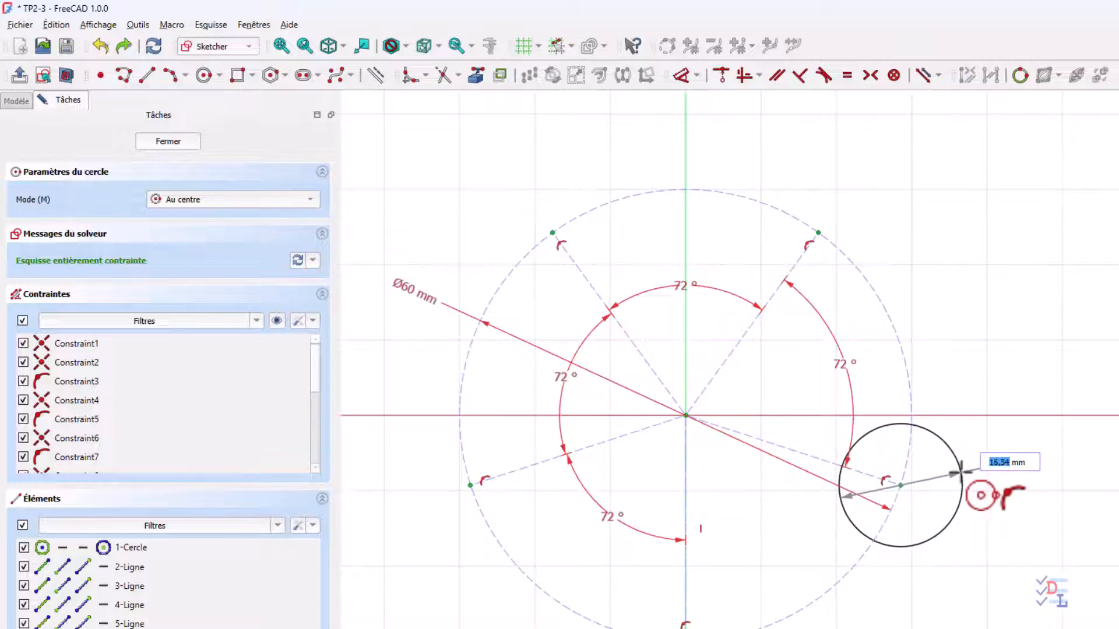
{"action": "left_click", "coordinate": [961, 474]}
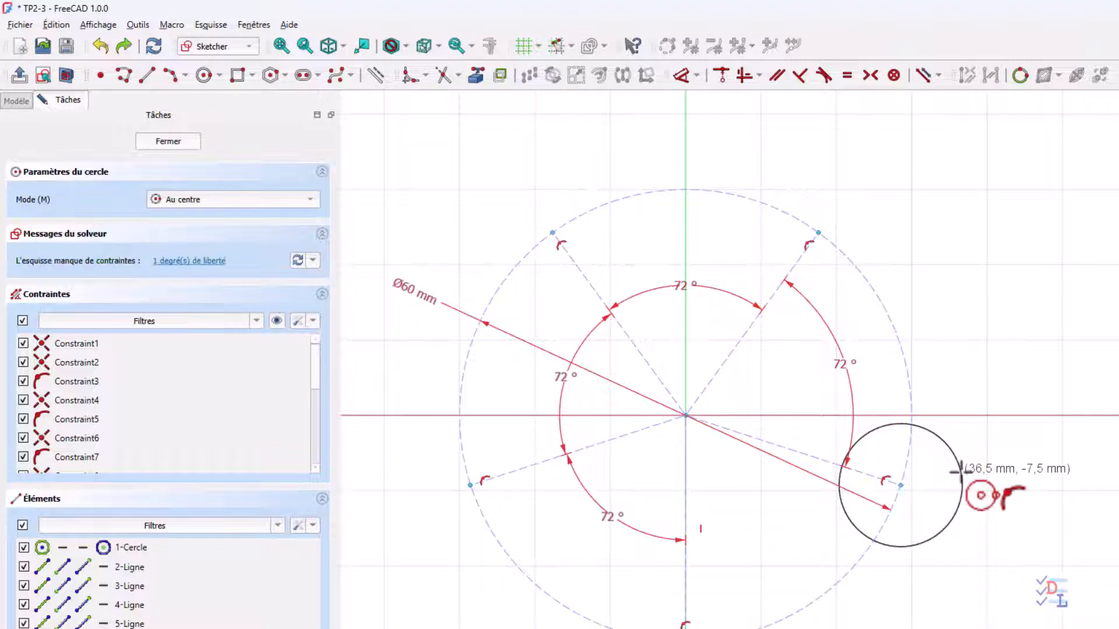
{"action": "left_click", "coordinate": [817, 231]}
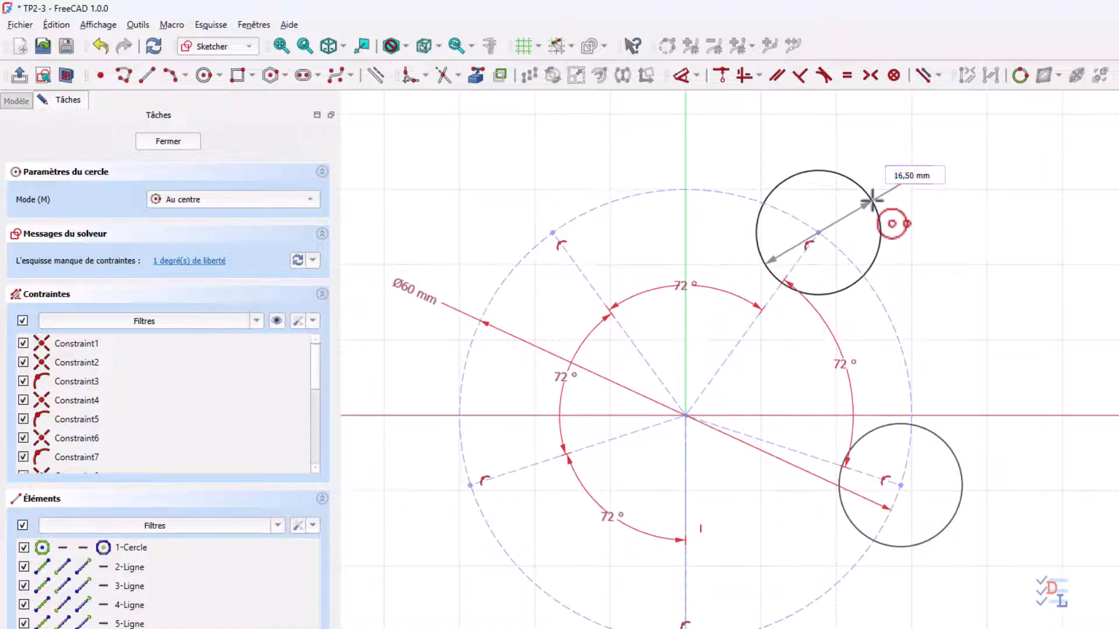
{"action": "left_click", "coordinate": [870, 203]}
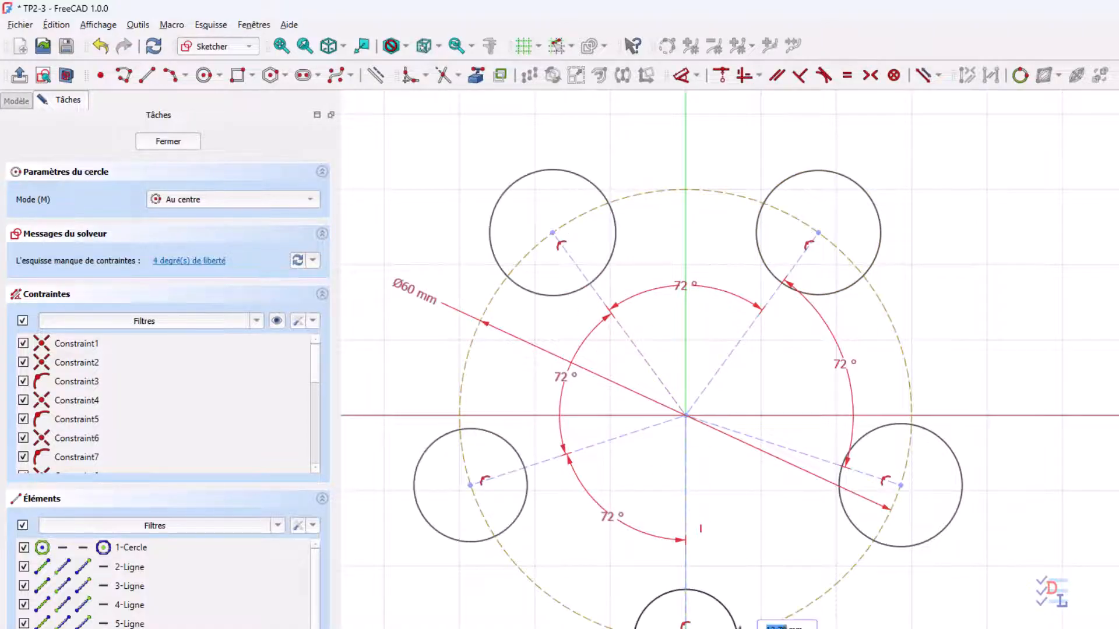
{"action": "left_click", "coordinate": [731, 615]}
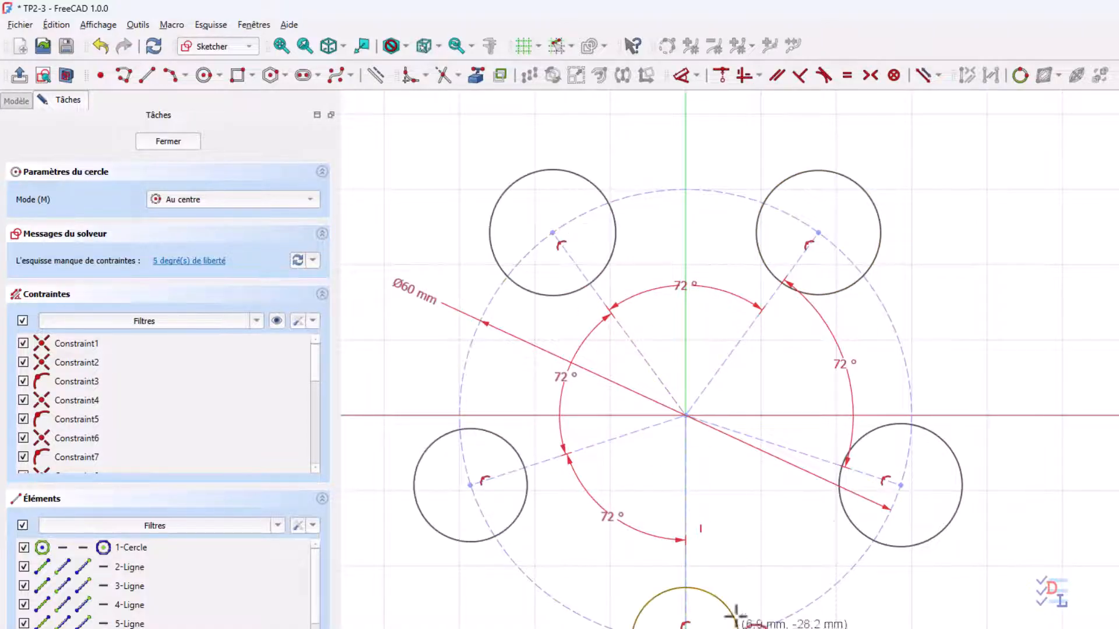
{"action": "key", "text": "Escape"}
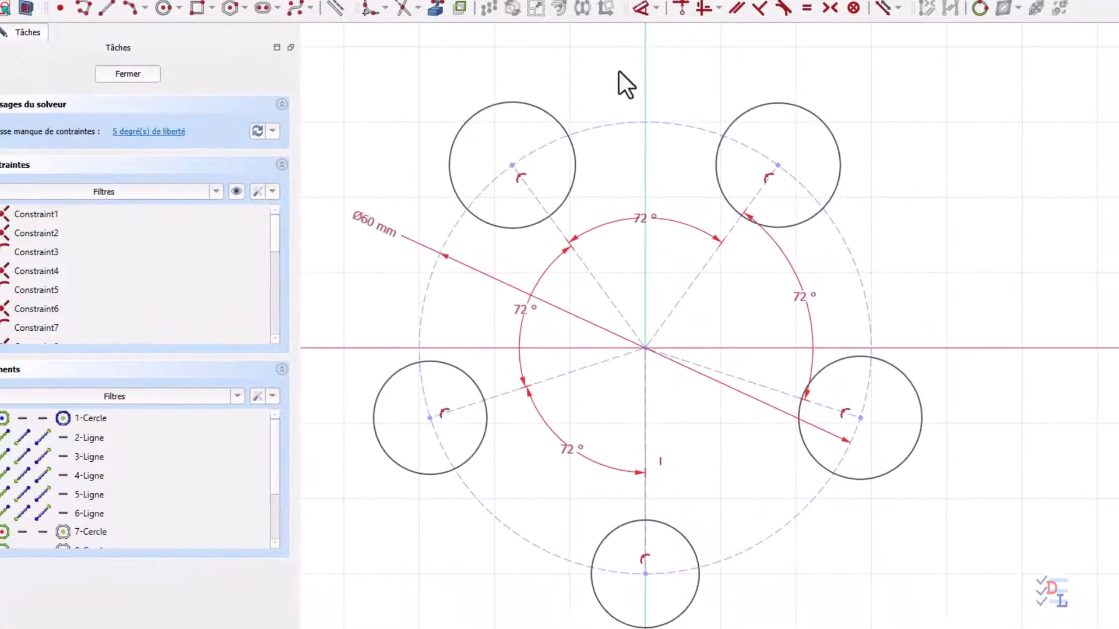
Apply an equality constraint to the five small circles on the 60 mm construction circle.
{"action": "left_click", "coordinate": [799, 100]}
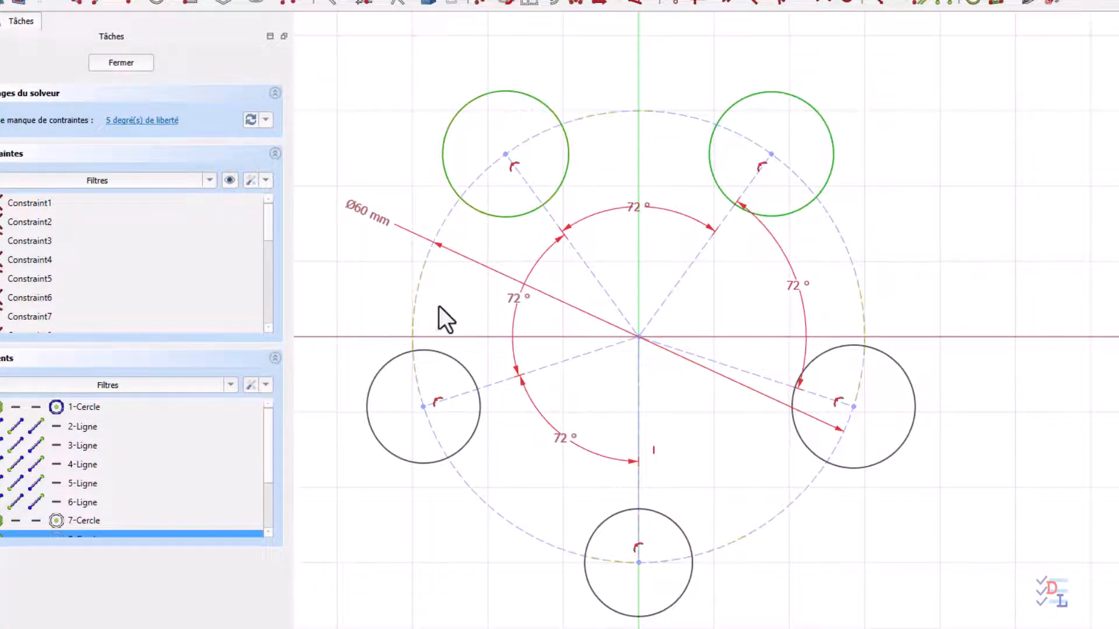
{"action": "left_click", "coordinate": [388, 419]}
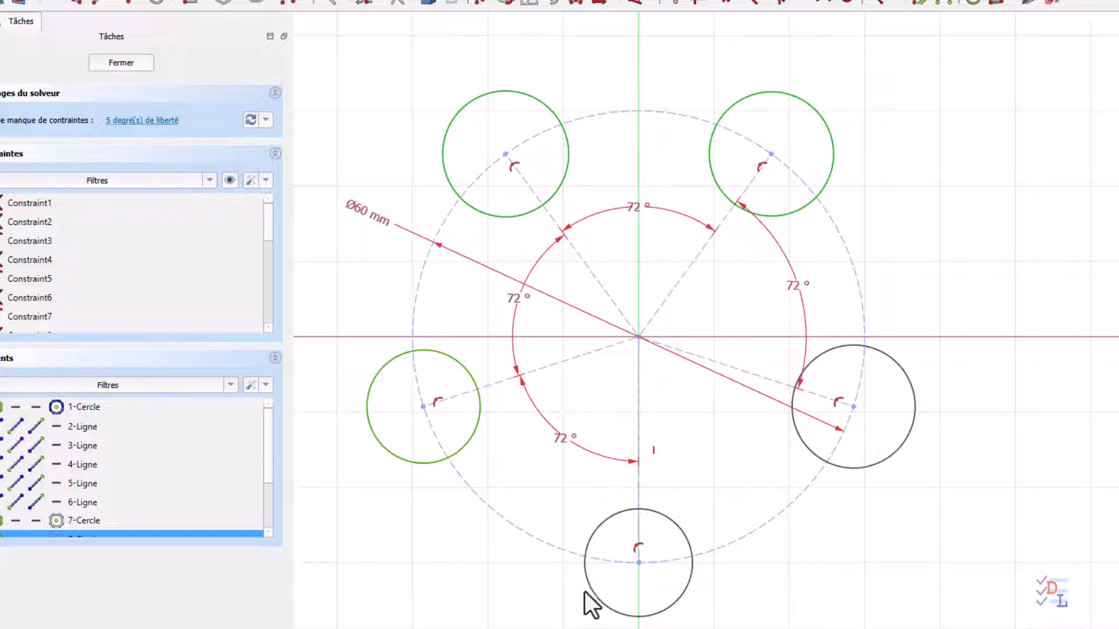
{"action": "left_click", "coordinate": [593, 596]}
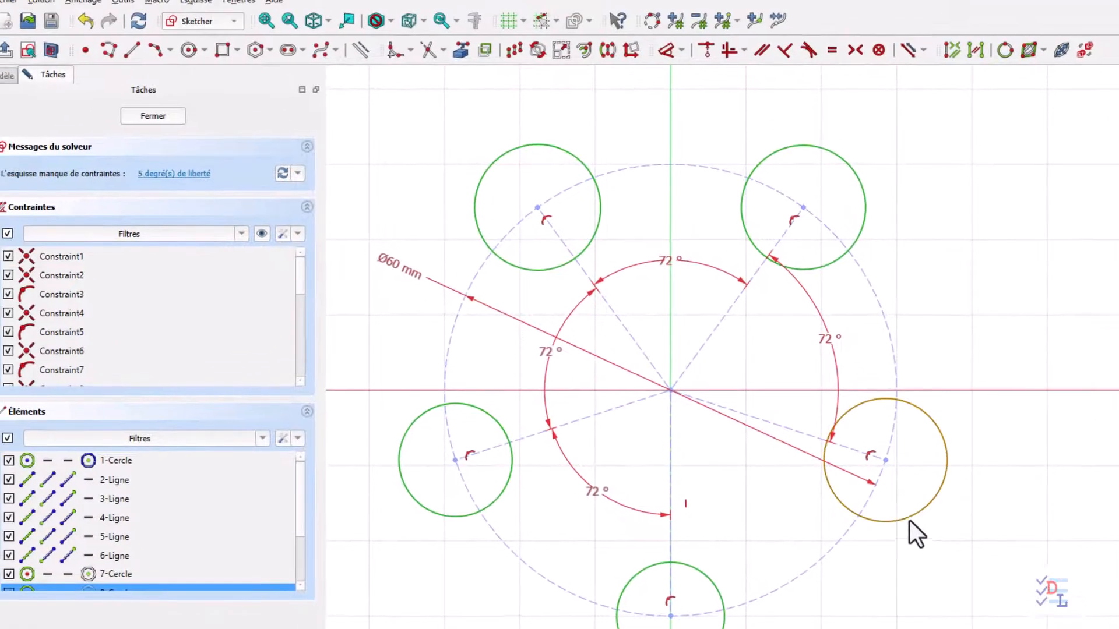
{"action": "left_click", "coordinate": [878, 460]}
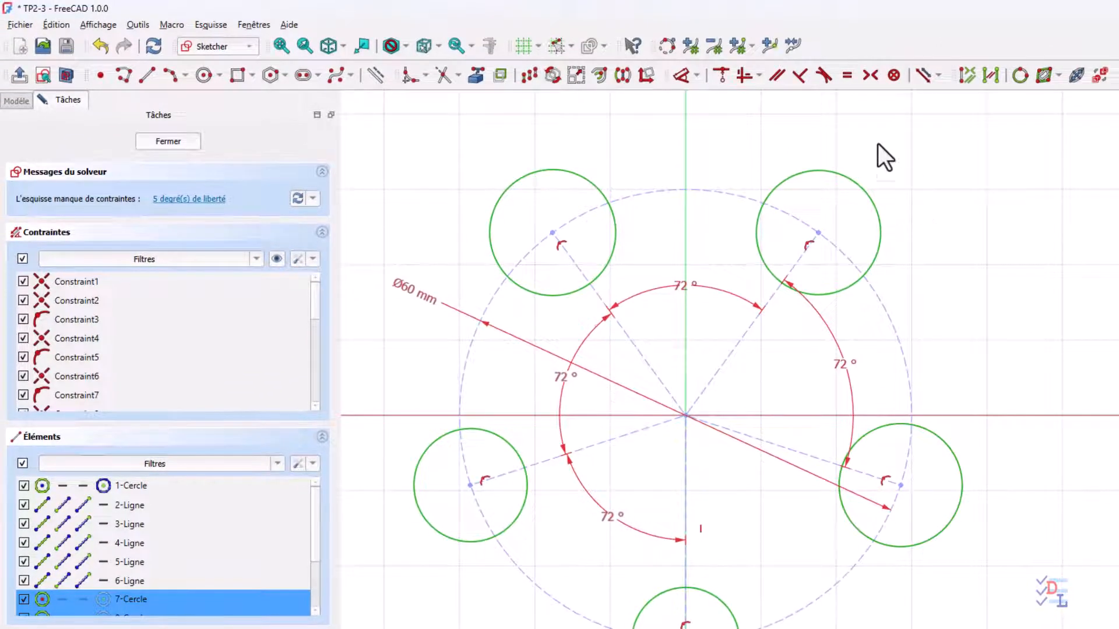
{"action": "left_click", "coordinate": [846, 75]}
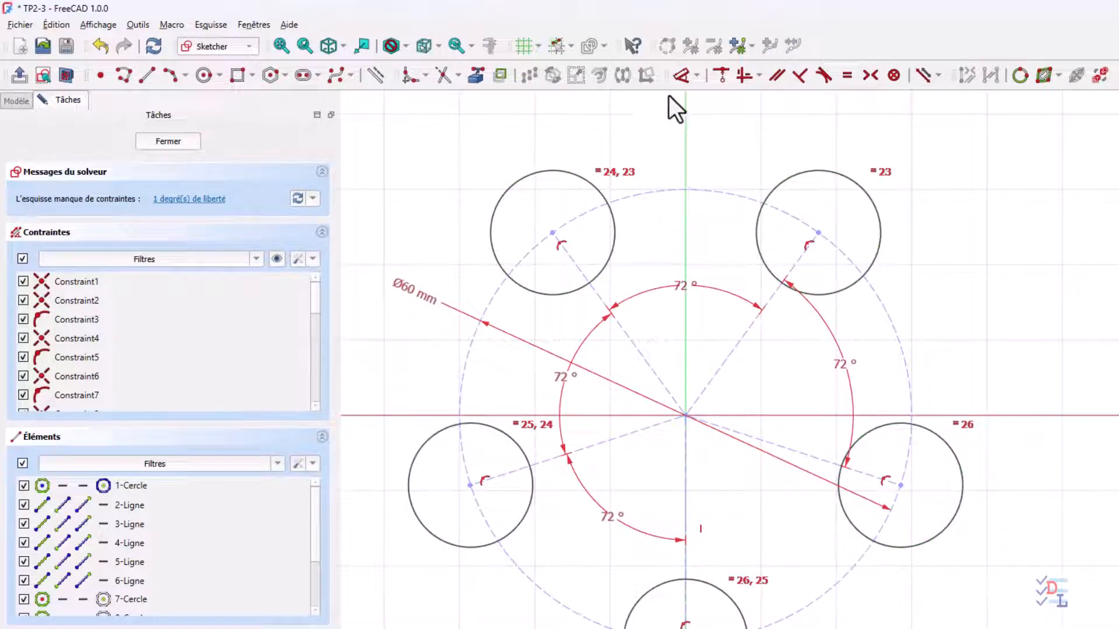
Dimension the upper-right small circle with a diameter of 16 mm.
{"action": "left_click", "coordinate": [682, 76]}
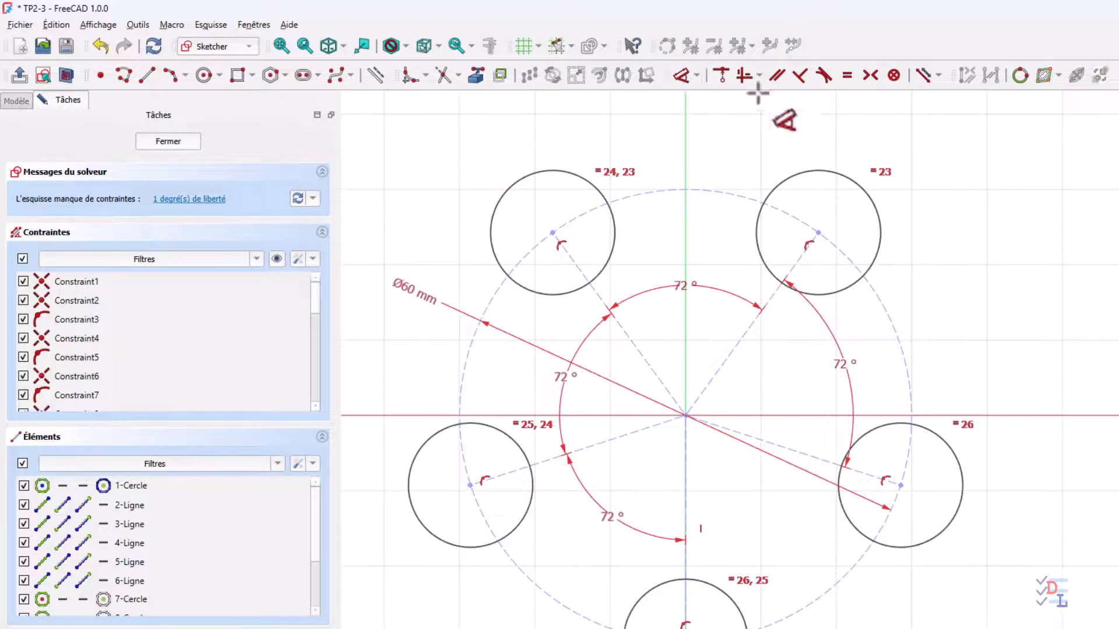
{"action": "left_click", "coordinate": [852, 179]}
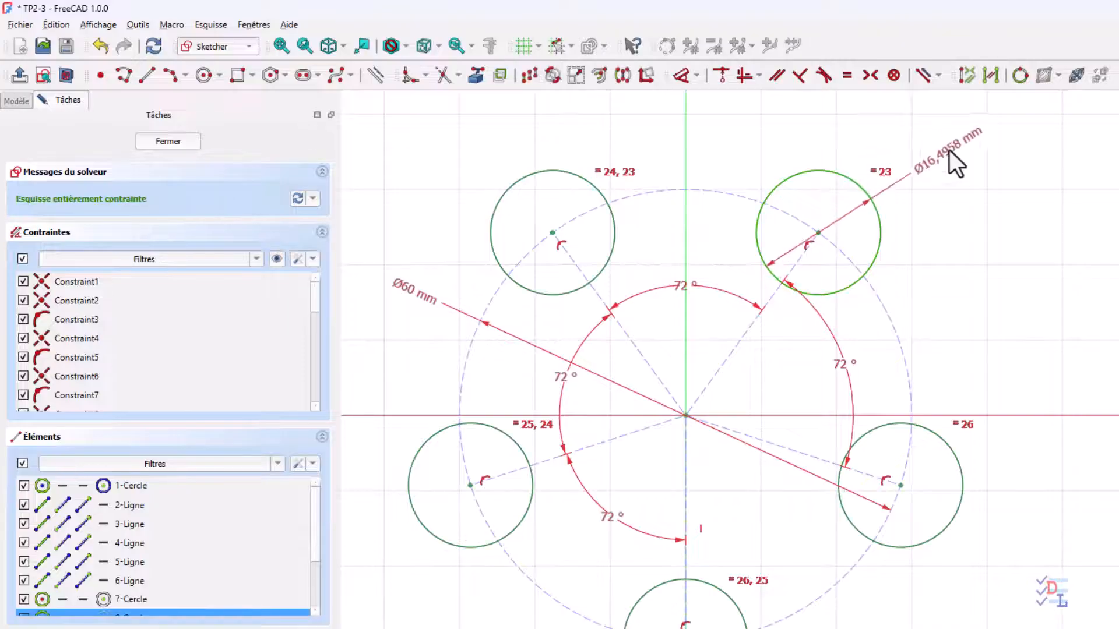
{"action": "left_click", "coordinate": [951, 182]}
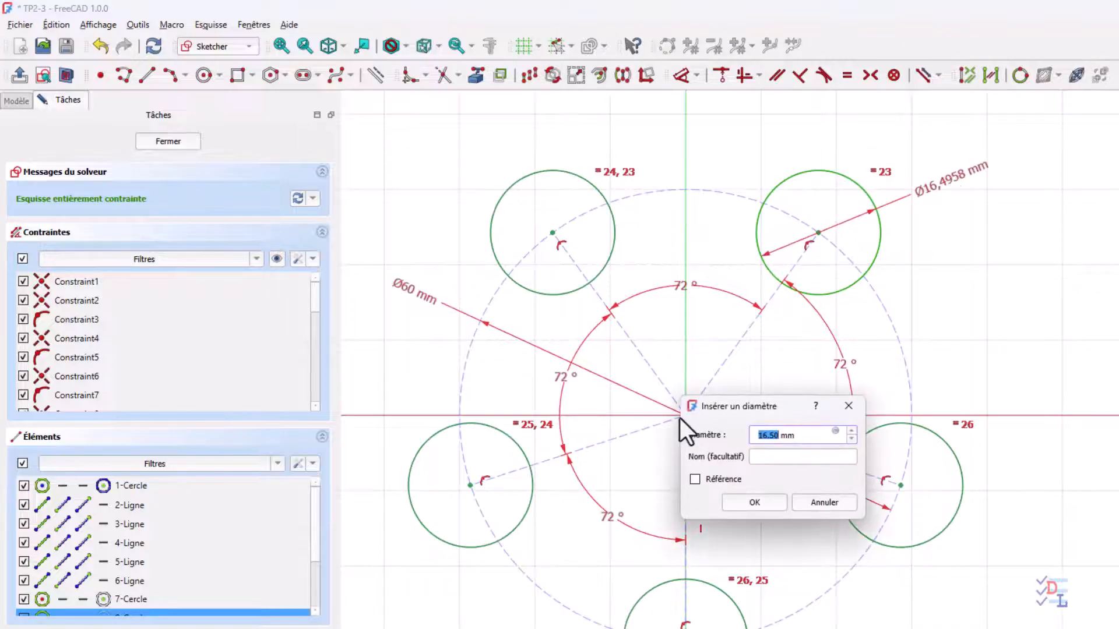
{"action": "type", "text": "16"}
{"action": "left_click", "coordinate": [750, 506]}
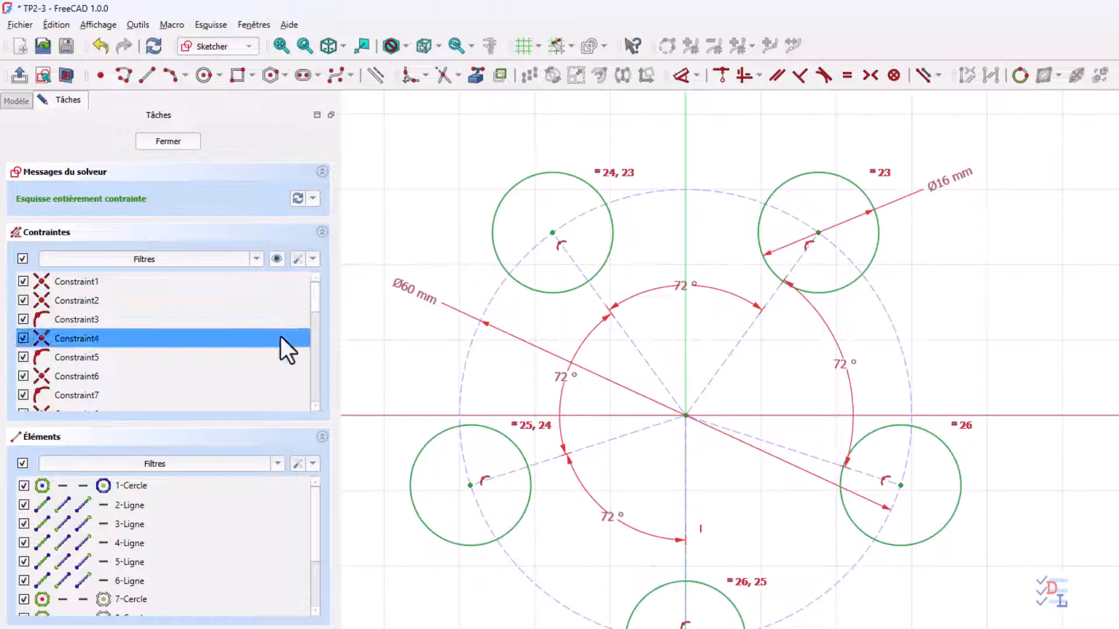
Draw a three-point arc from the lower-right small circle to the upper-right one, with both ends on the circles and bulging towards the origin.
{"action": "left_click", "coordinate": [172, 79]}
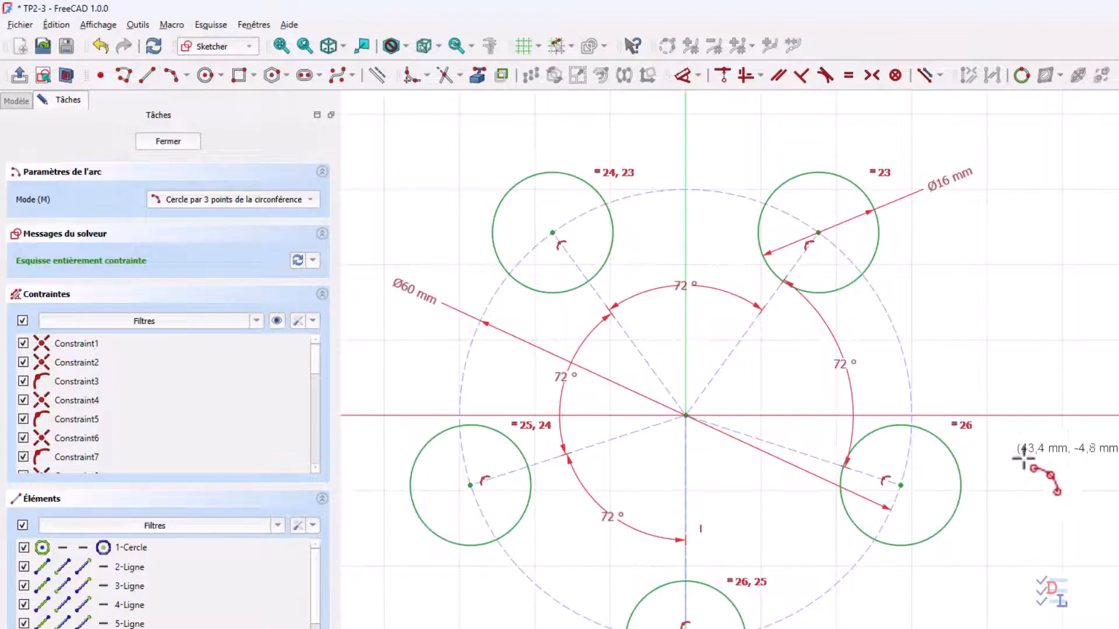
{"action": "scroll", "coordinate": [1041, 516], "scroll_direction": "up", "scroll_amount": 1}
{"action": "scroll", "coordinate": [1037, 518], "scroll_direction": "up", "scroll_amount": 1}
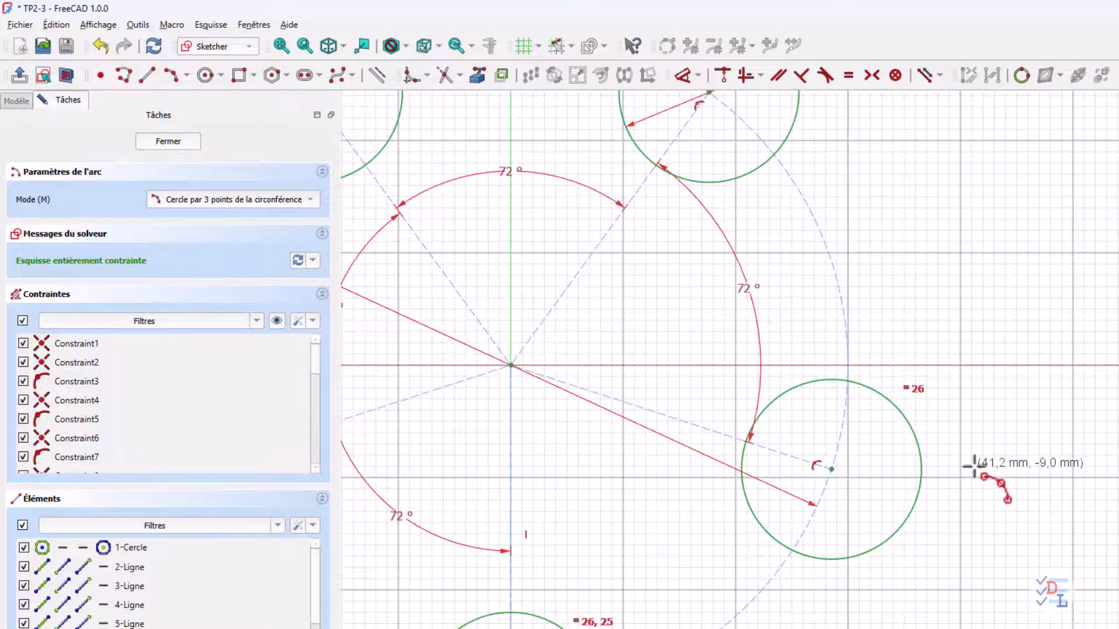
{"action": "middle_click_drag", "start_coordinate": [977, 467], "coordinate": [951, 547]}
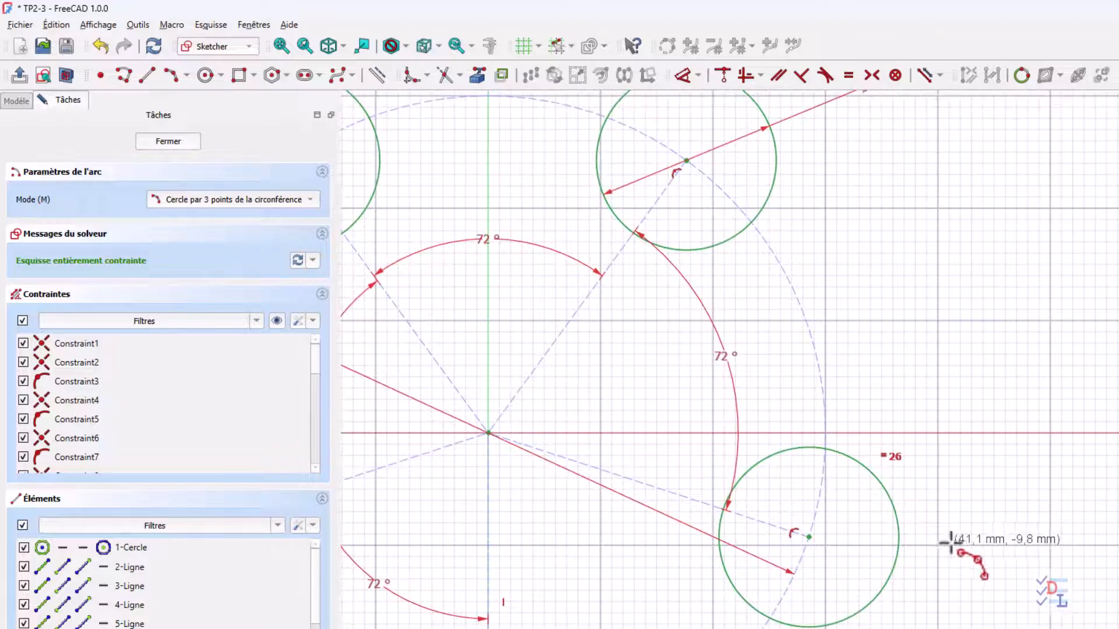
{"action": "left_click", "coordinate": [838, 451]}
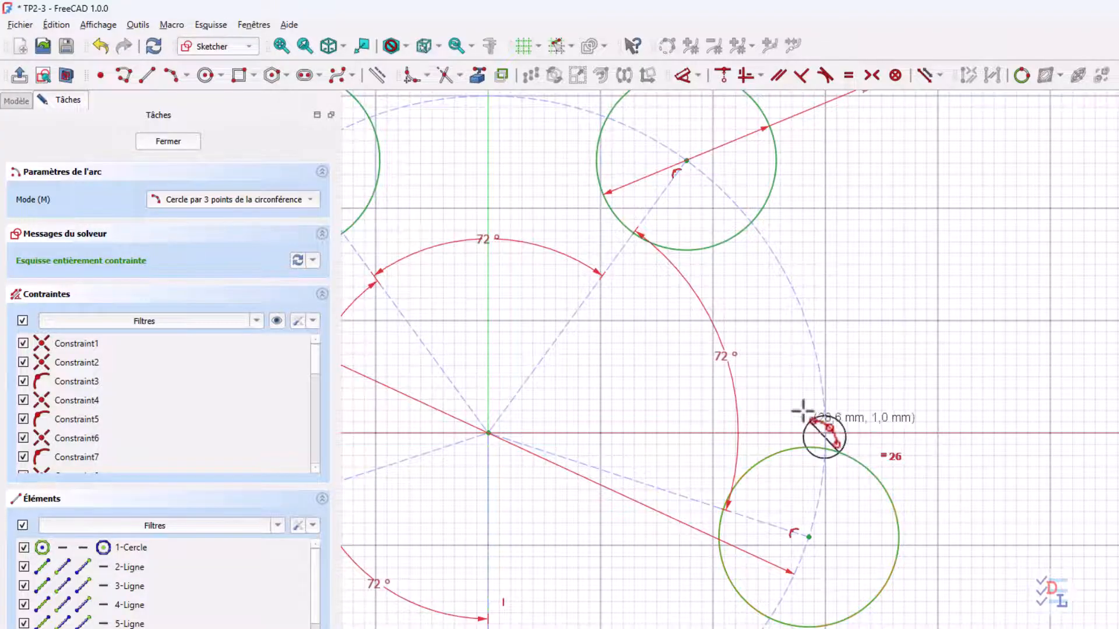
{"action": "left_click", "coordinate": [735, 234]}
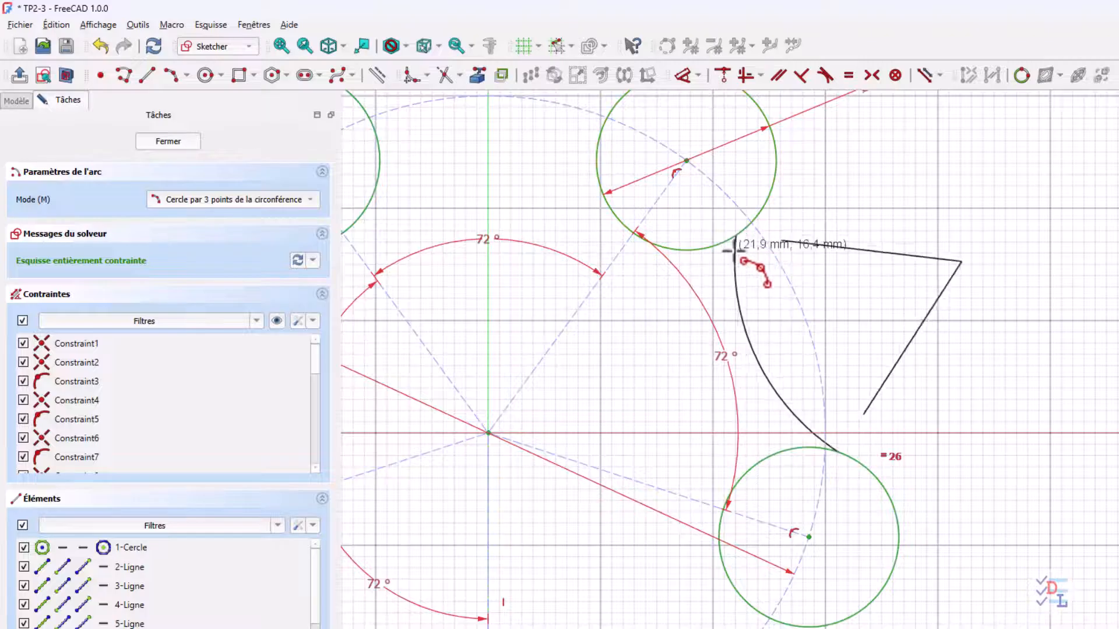
{"action": "left_click", "coordinate": [733, 335]}
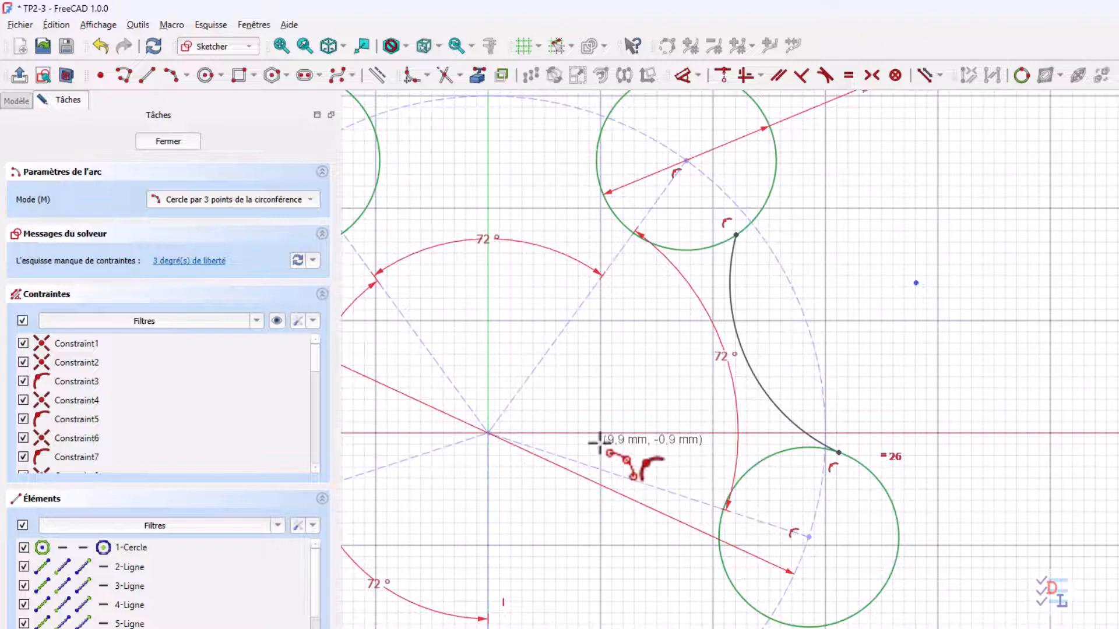
Draw a three-point arc from the upper-left small circle to the upper-right one, with both ends on the circles and bulging towards the origin.
{"action": "middle_click_drag", "start_coordinate": [599, 443], "coordinate": [786, 589]}
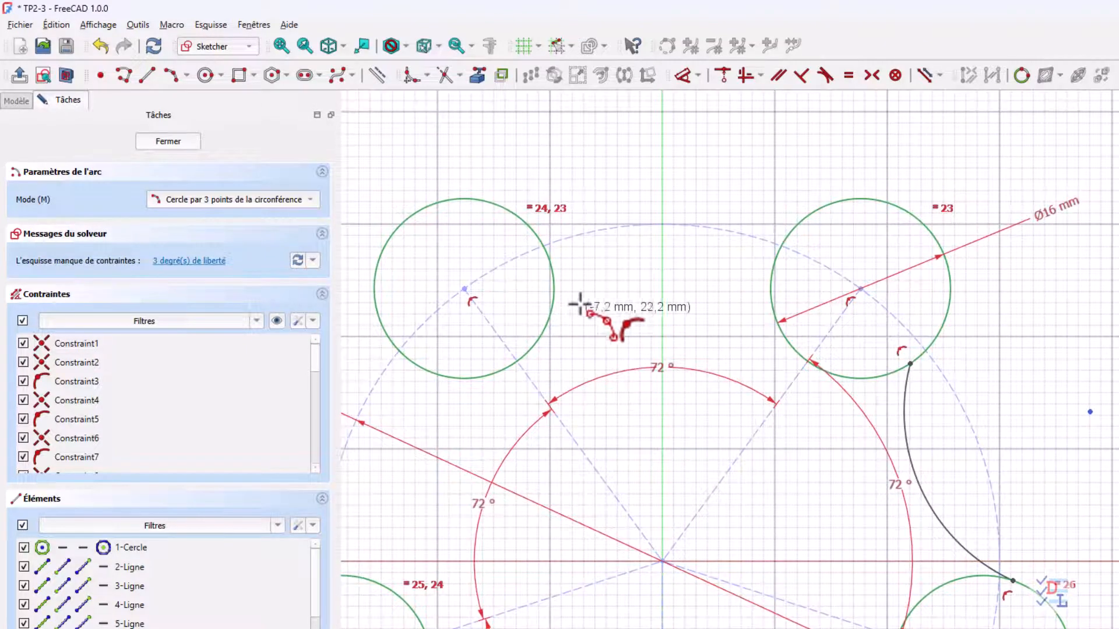
{"action": "left_click", "coordinate": [551, 265]}
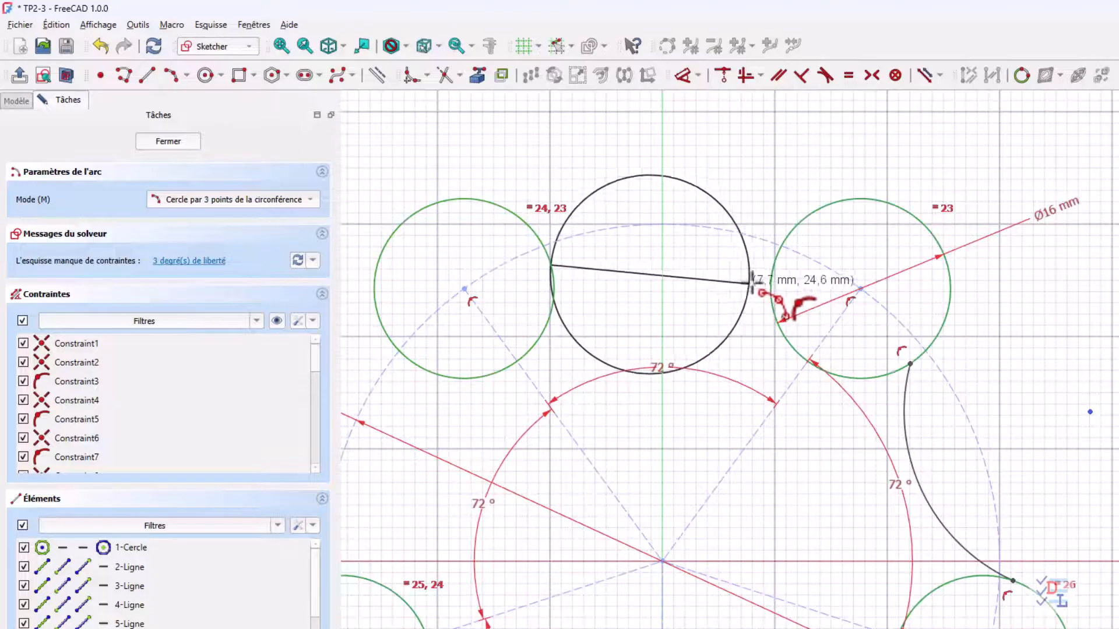
{"action": "left_click", "coordinate": [771, 273]}
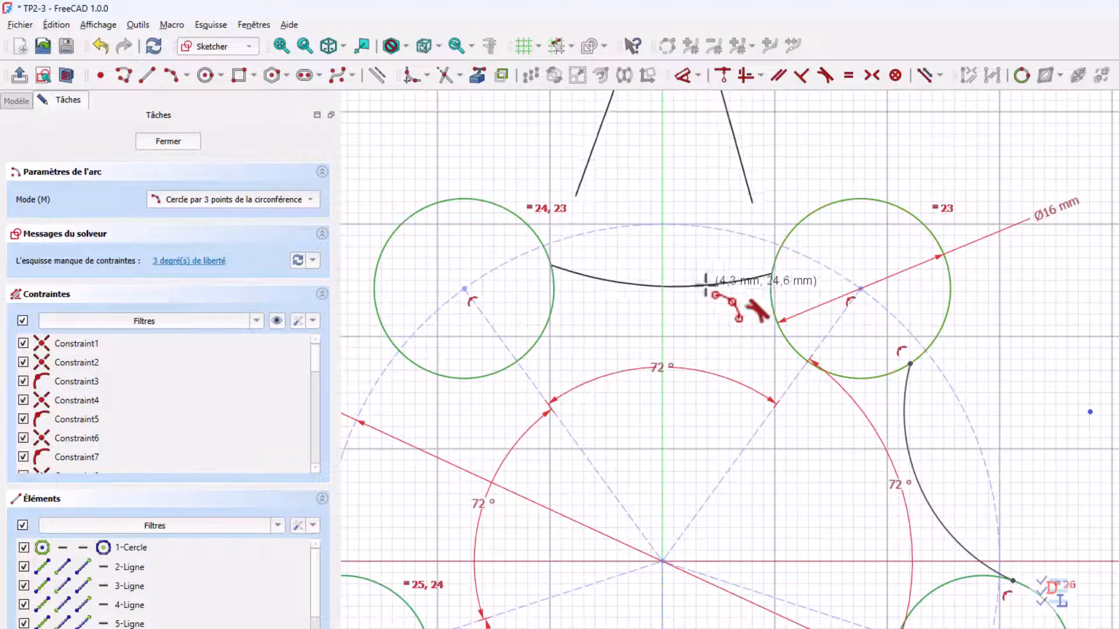
{"action": "left_click", "coordinate": [707, 307]}
Draw a three-point arc from the upper-left small circle to the lower-left one, with both ends on the circles and bulging towards the origin.
{"action": "middle_click_drag", "start_coordinate": [490, 472], "coordinate": [690, 368]}
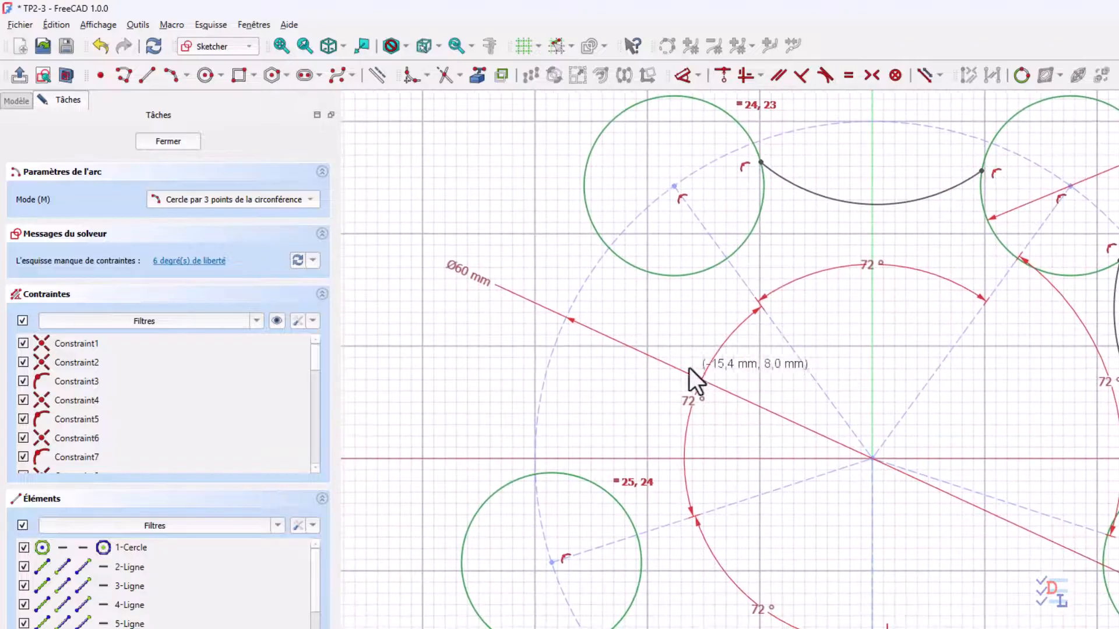
{"action": "left_click", "coordinate": [622, 260]}
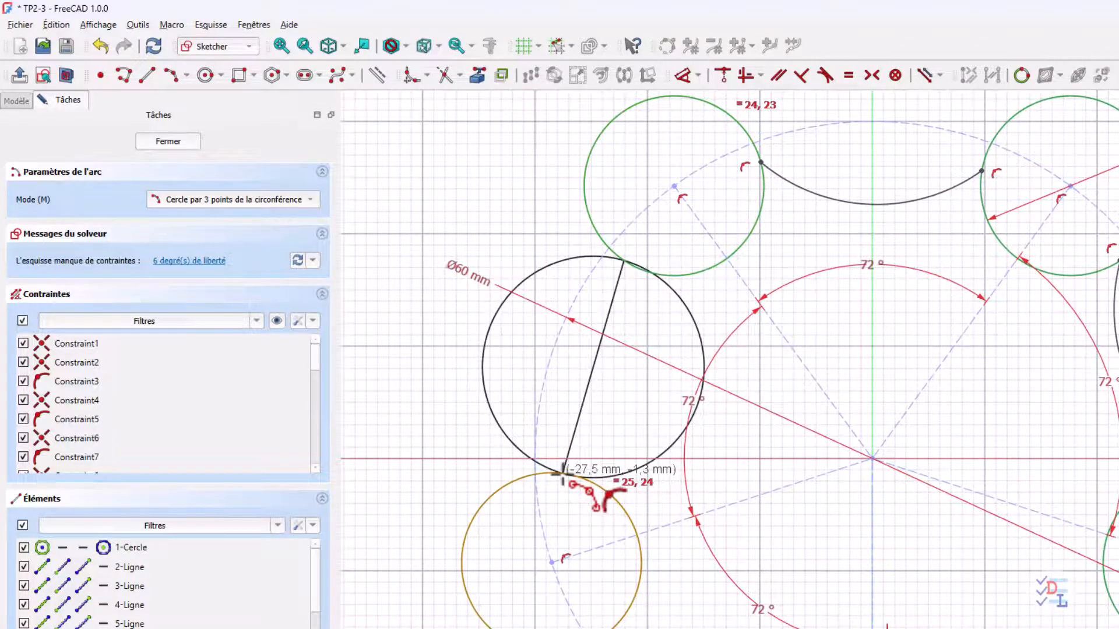
{"action": "left_click", "coordinate": [563, 470]}
{"action": "left_click", "coordinate": [603, 407]}
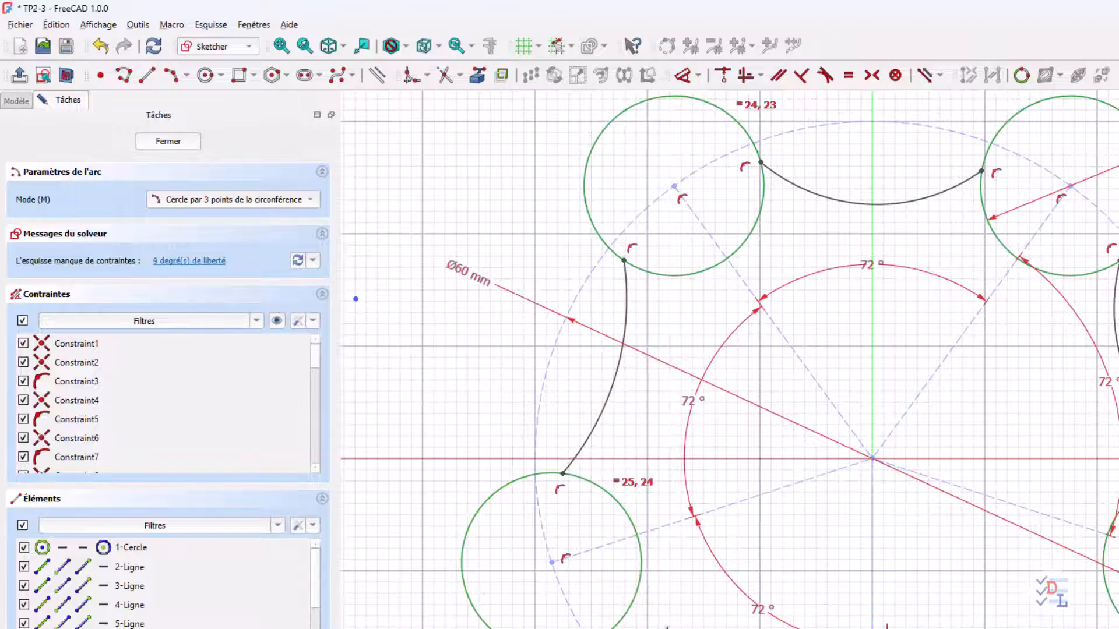
Draw a three-point arc from the lower-left small circle to the bottom one, with both ends on the circles and bulging towards the origin.
{"action": "middle_click_drag", "start_coordinate": [667, 628], "coordinate": [567, 388]}
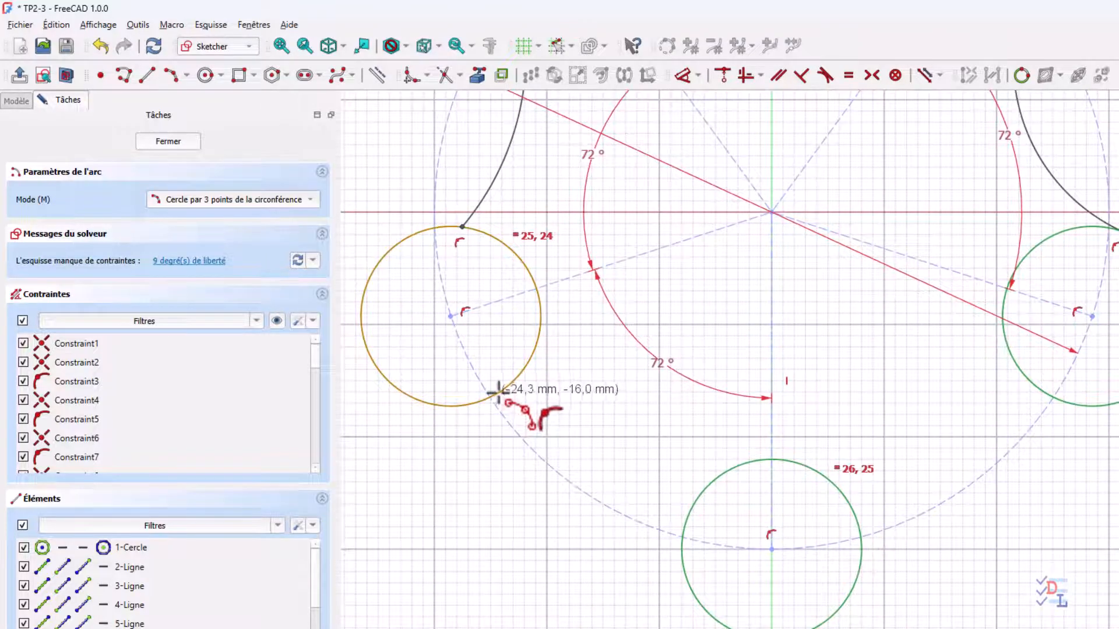
{"action": "left_click", "coordinate": [497, 391]}
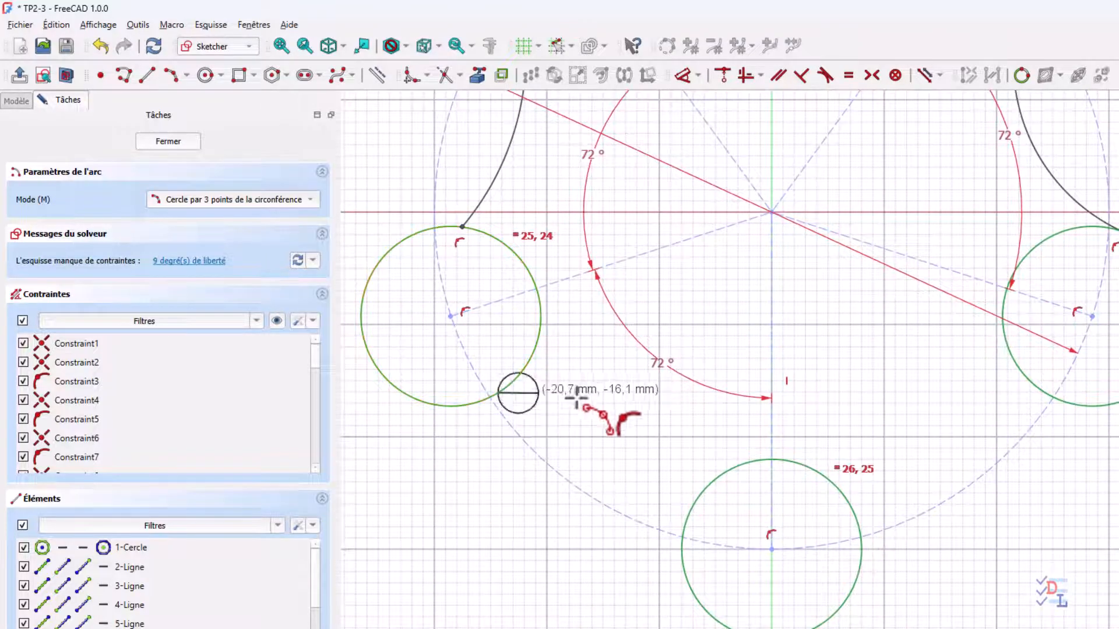
{"action": "left_click", "coordinate": [691, 505]}
{"action": "left_click", "coordinate": [642, 443]}
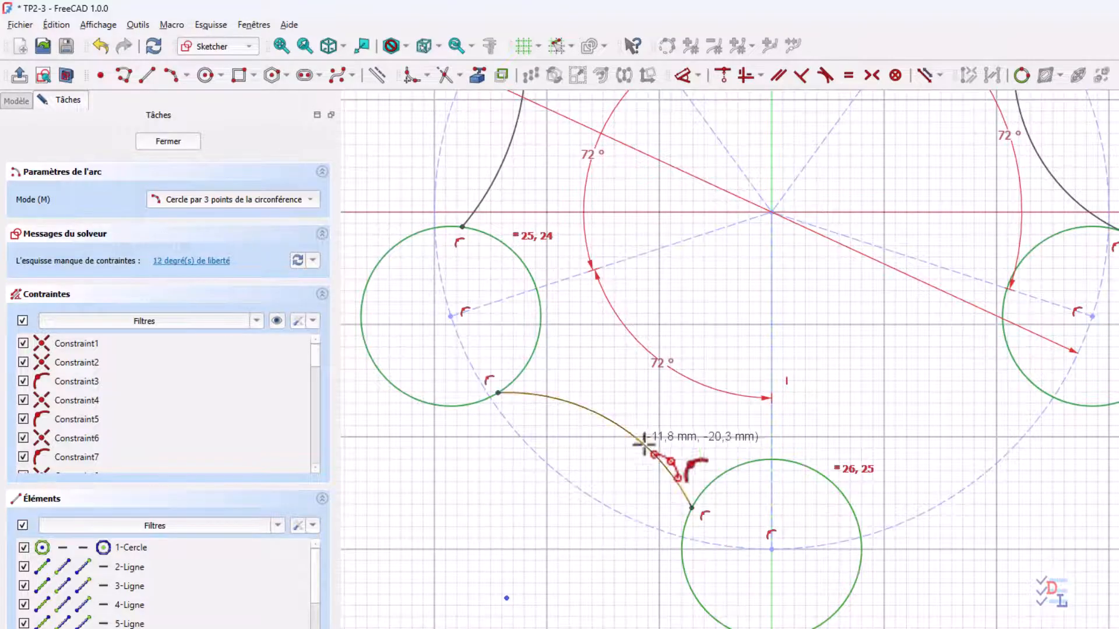
Draw a three-point arc from the bottom small circle to the lower-right one, bulging towards the origin, and leave the arc tool.
{"action": "left_click", "coordinate": [855, 516]}
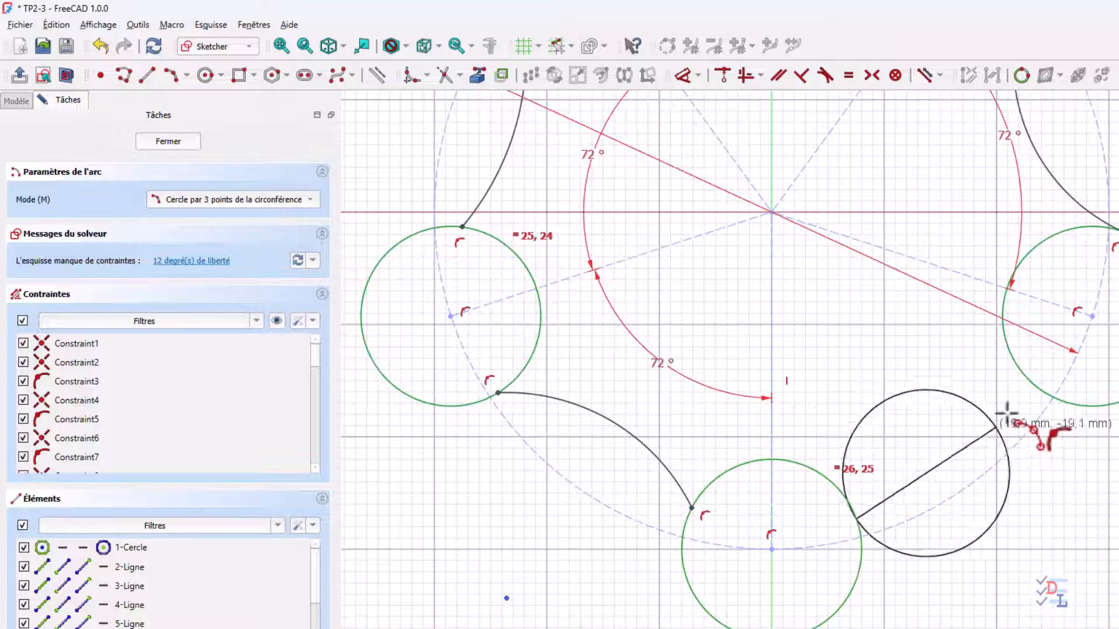
{"action": "left_click", "coordinate": [1027, 379]}
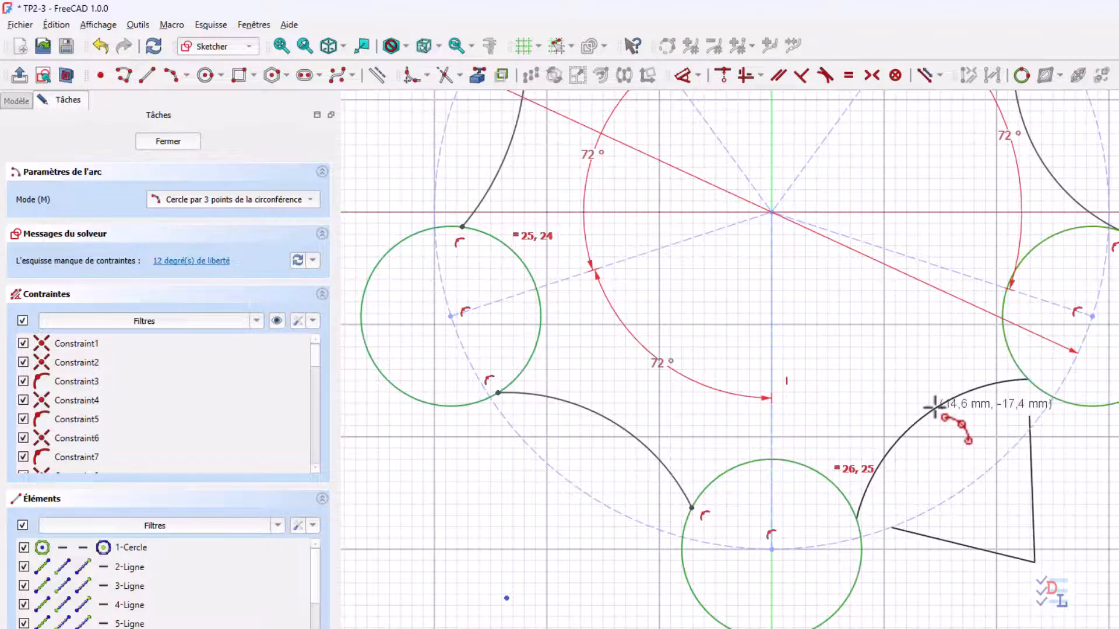
{"action": "middle_click_drag", "start_coordinate": [851, 330], "coordinate": [855, 509]}
{"action": "middle_click_drag", "start_coordinate": [582, 248], "coordinate": [581, 277]}
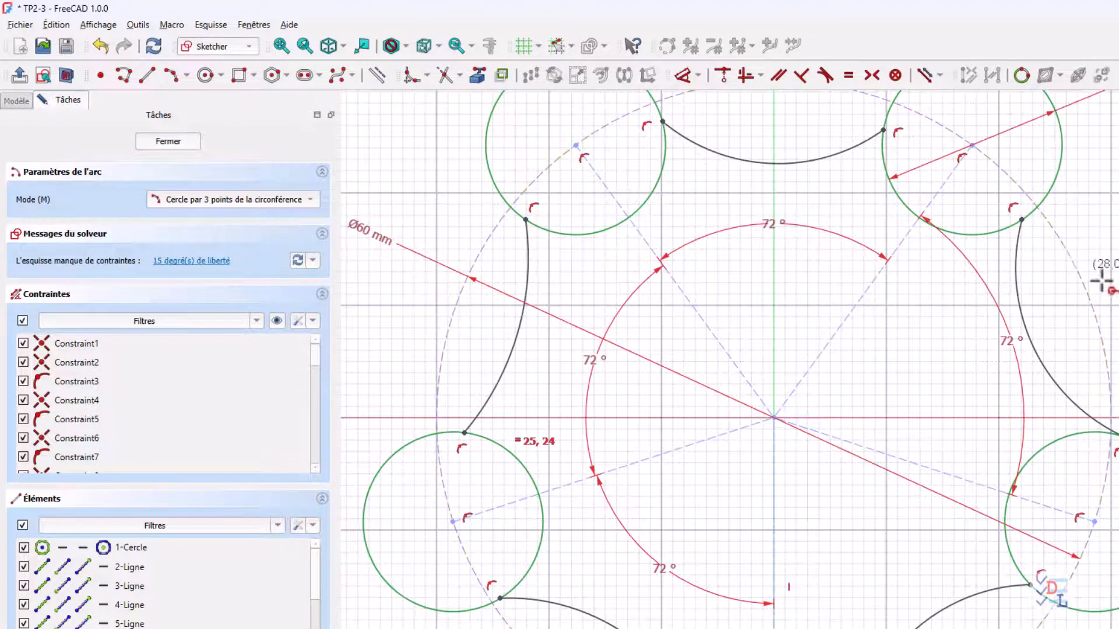
{"action": "scroll", "coordinate": [749, 506], "scroll_direction": "down", "scroll_amount": 2}
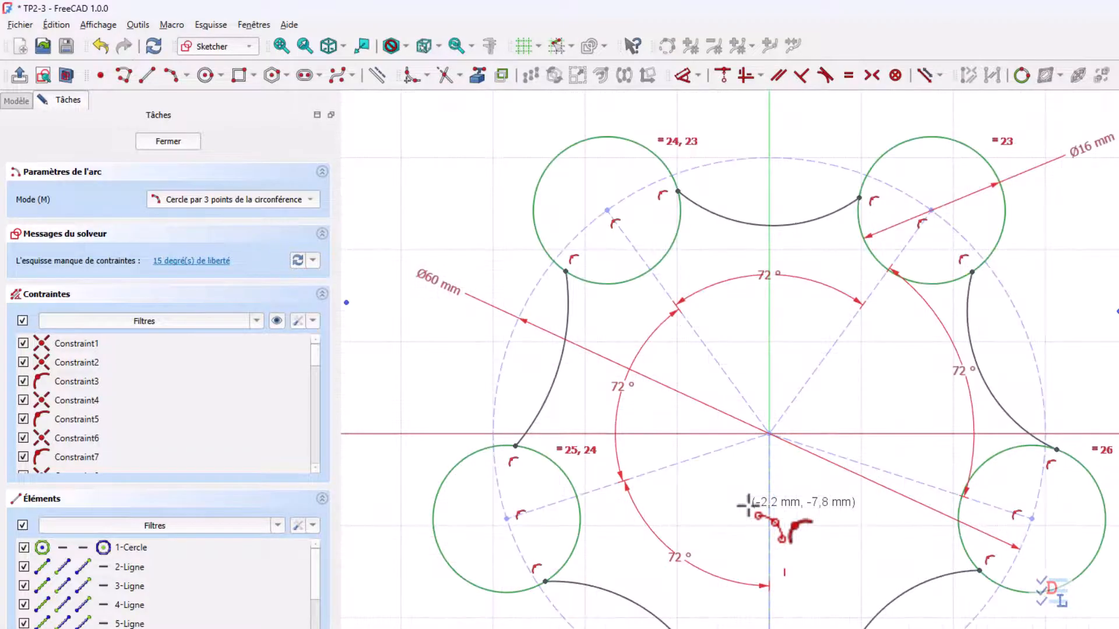
{"action": "scroll", "coordinate": [749, 507], "scroll_direction": "down", "scroll_amount": 1}
{"action": "scroll", "coordinate": [748, 507], "scroll_direction": "up", "scroll_amount": 1}
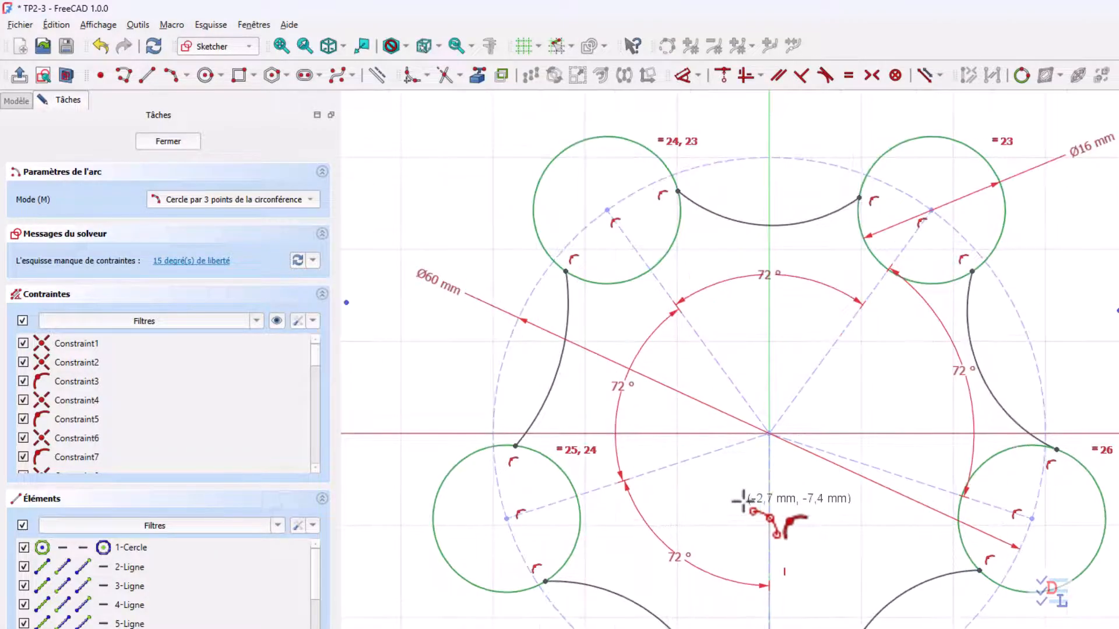
{"action": "mouse_move", "coordinate": [743, 501]}
{"action": "middle_mouse_down"}
{"action": "mouse_move", "coordinate": [694, 457]}
{"action": "mouse_move", "coordinate": [696, 477]}
{"action": "middle_mouse_up"}
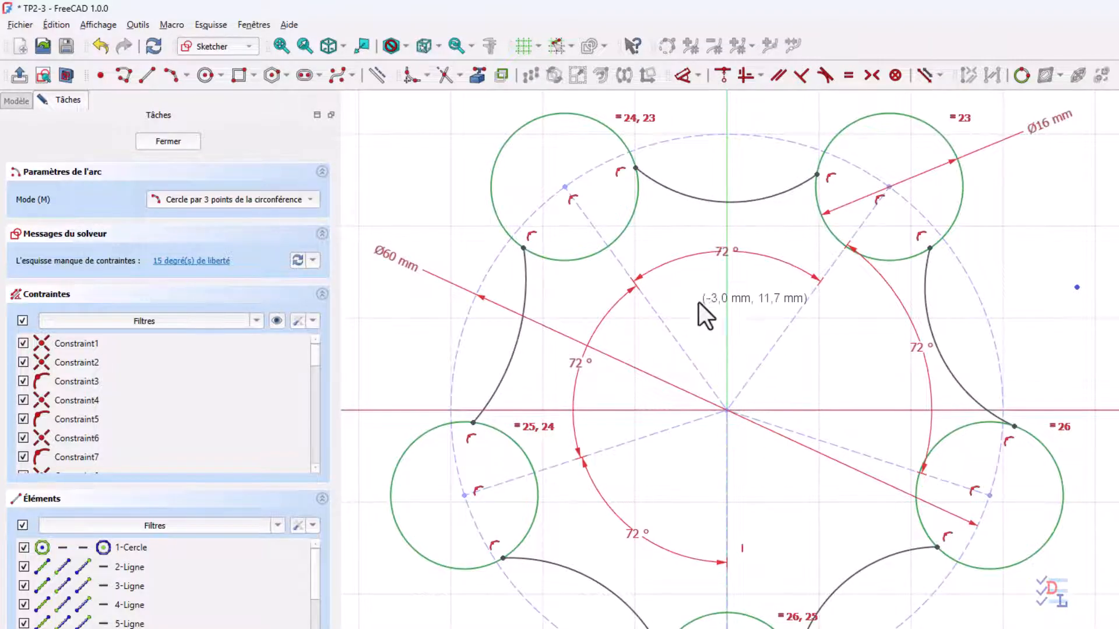
{"action": "key", "text": "Escape"}
Apply an equality constraint to the five connecting arcs.
{"action": "left_click", "coordinate": [711, 200]}
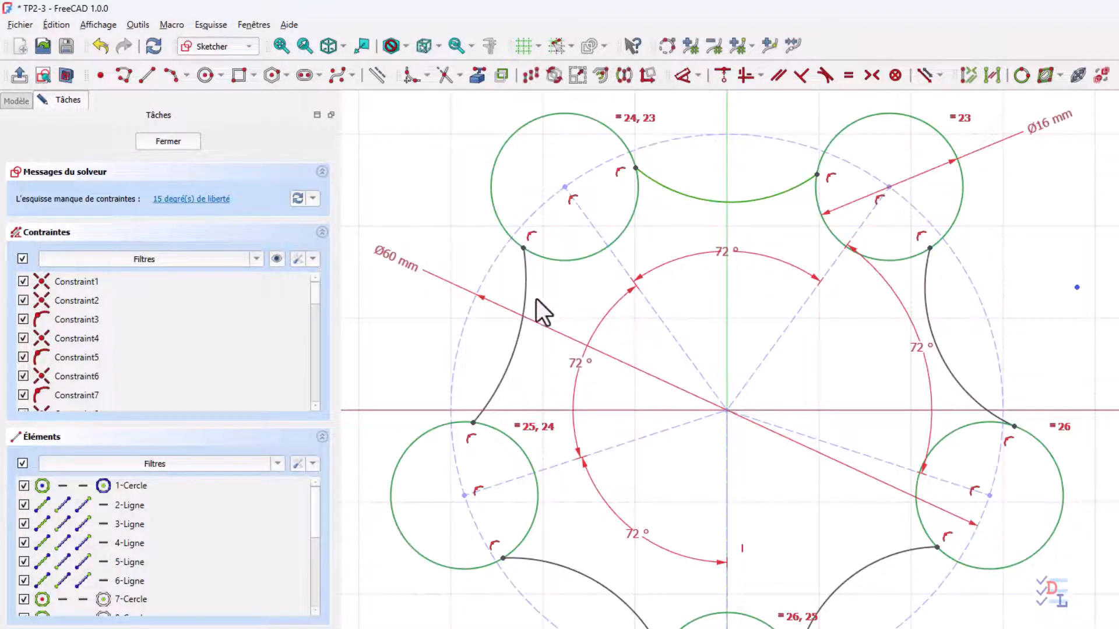
{"action": "left_click", "coordinate": [524, 307]}
{"action": "left_click", "coordinate": [855, 574]}
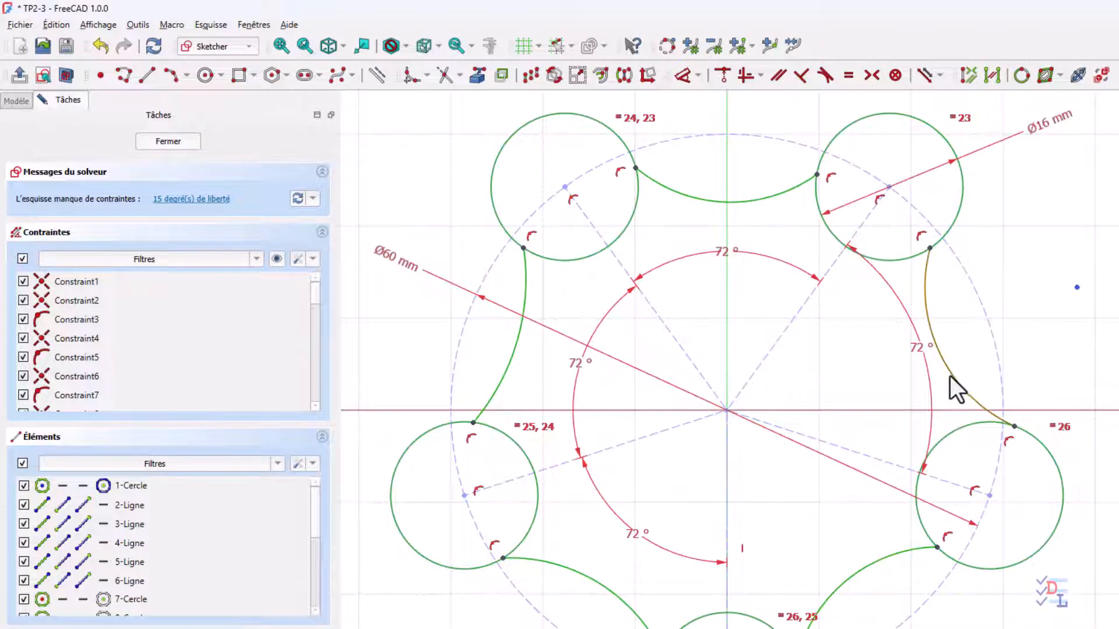
{"action": "left_click", "coordinate": [849, 74]}
{"action": "left_click", "coordinate": [711, 238]}
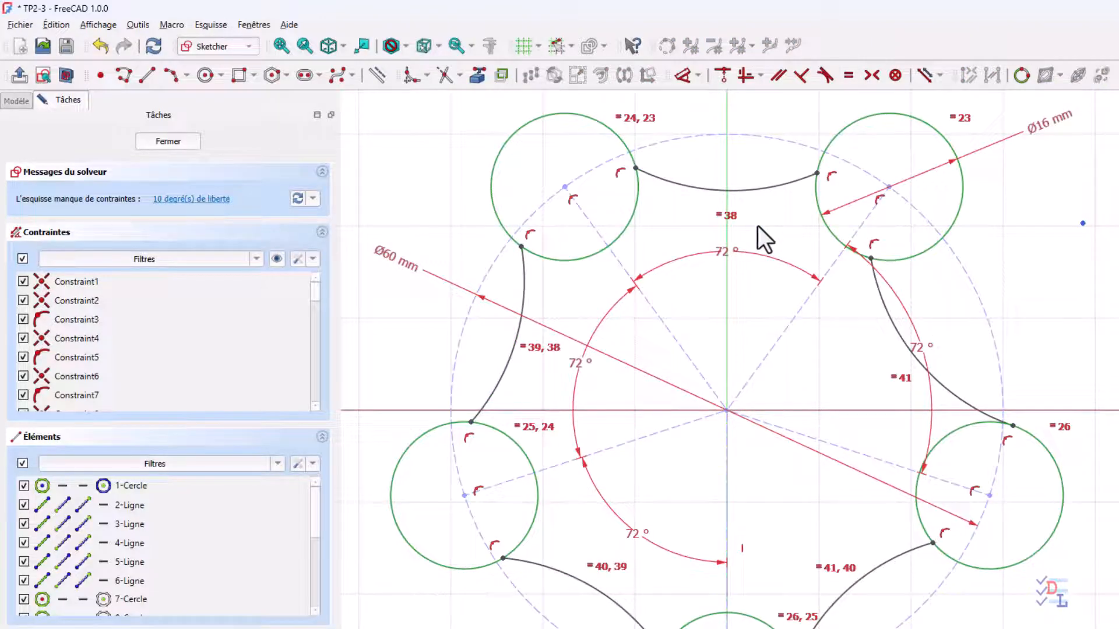
Dimension the top connecting arc with a radius of 11 mm.
{"action": "middle_click_drag", "start_coordinate": [758, 225], "coordinate": [766, 313]}
{"action": "left_click", "coordinate": [752, 250]}
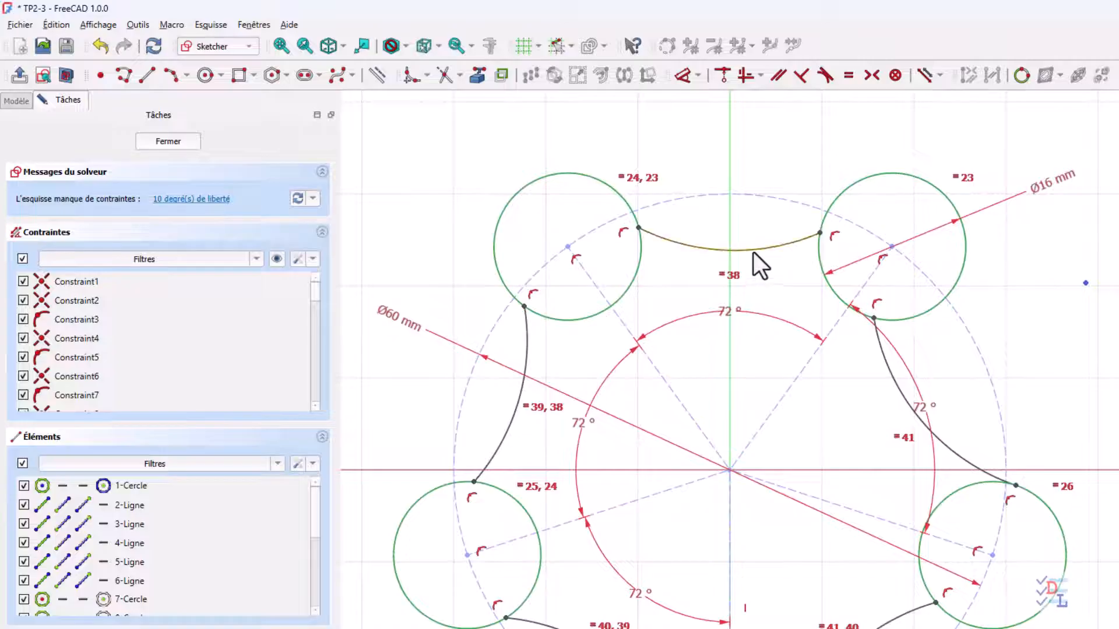
{"action": "key", "text": "d"}
{"action": "left_click", "coordinate": [698, 170]}
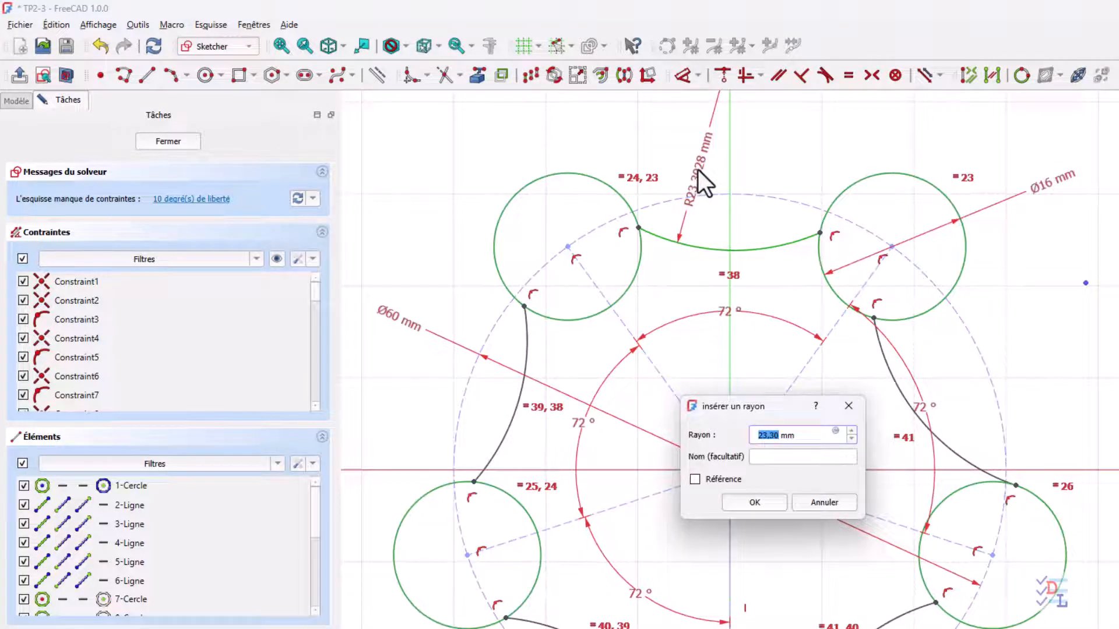
{"action": "type", "text": "11"}
{"action": "left_click", "coordinate": [760, 502]}
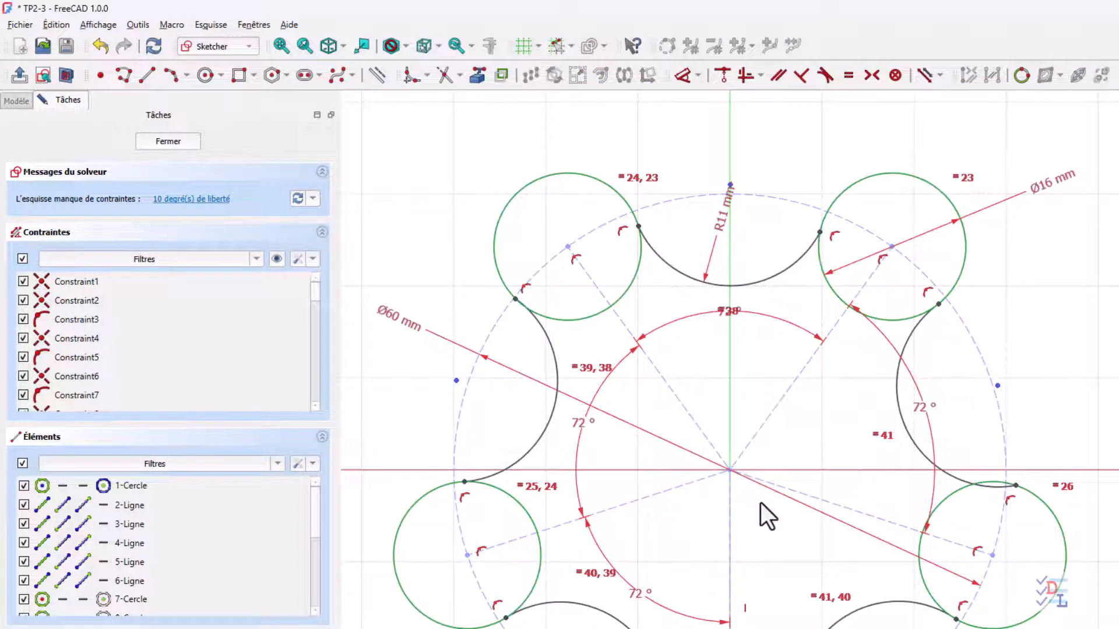
Make the right connecting arc tangent to the upper-right and lower-right small circles at its two ends.
{"action": "scroll", "coordinate": [748, 517], "scroll_direction": "down", "scroll_amount": 1}
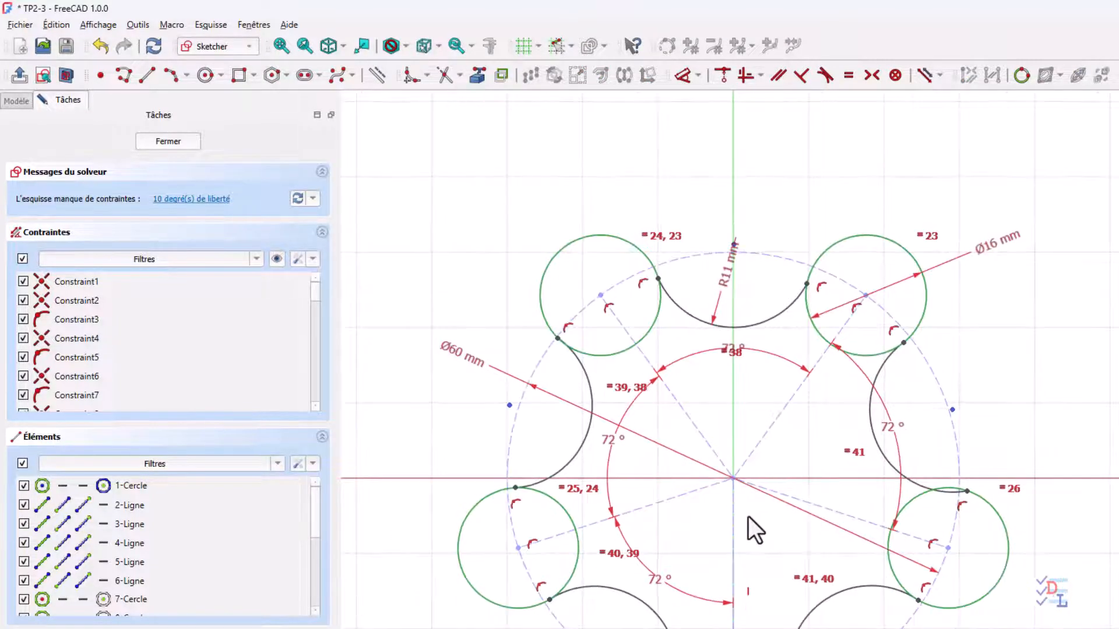
{"action": "middle_click_drag", "start_coordinate": [749, 516], "coordinate": [684, 425]}
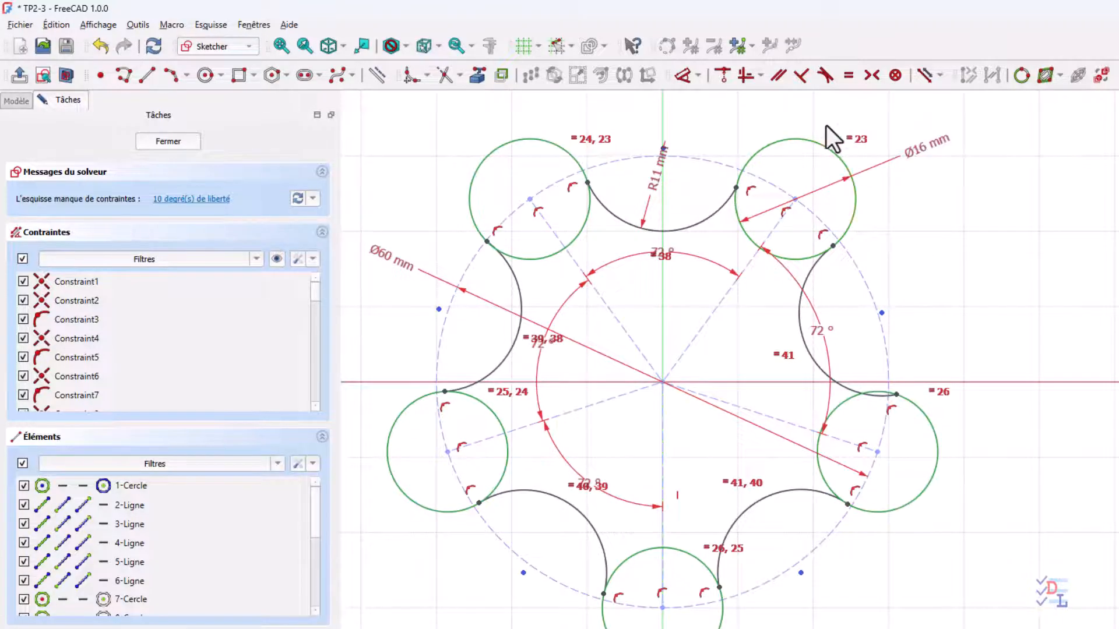
{"action": "left_click", "coordinate": [824, 75]}
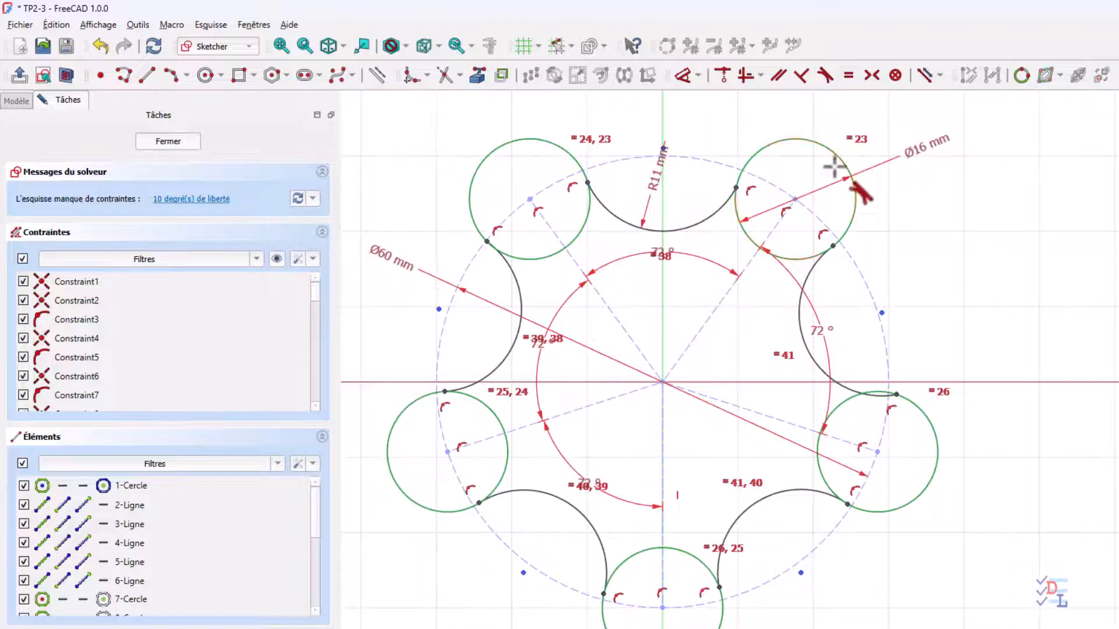
{"action": "left_click", "coordinate": [846, 234]}
{"action": "left_click", "coordinate": [813, 263]}
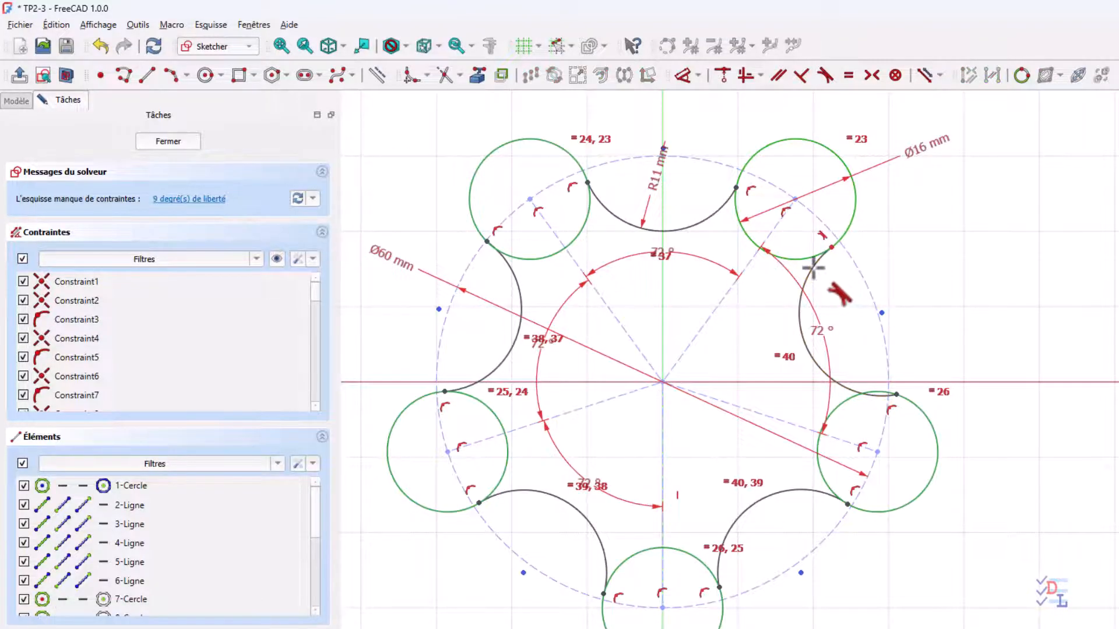
{"action": "left_click", "coordinate": [852, 388]}
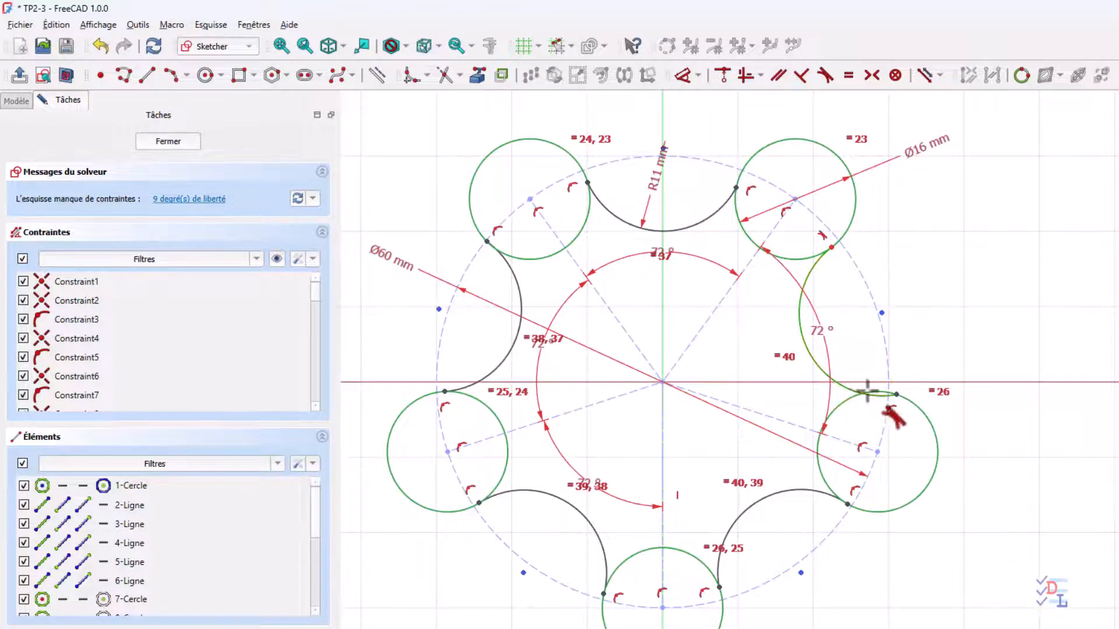
{"action": "left_click", "coordinate": [905, 398]}
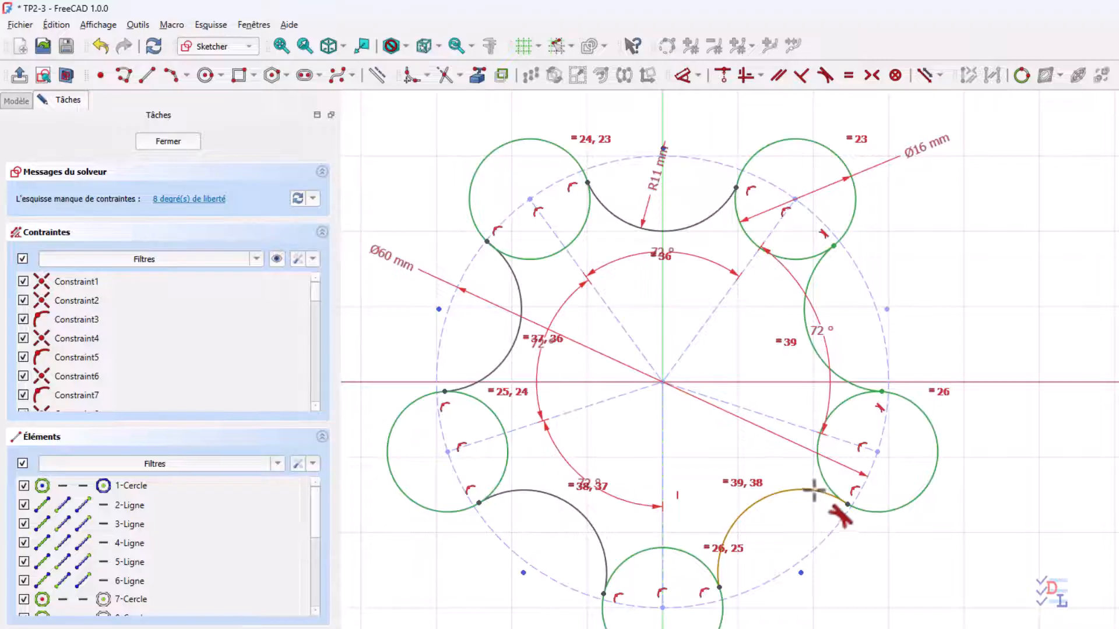
Make the lower-right connecting arc tangent to the lower-right and bottom small circles.
{"action": "left_click", "coordinate": [878, 512]}
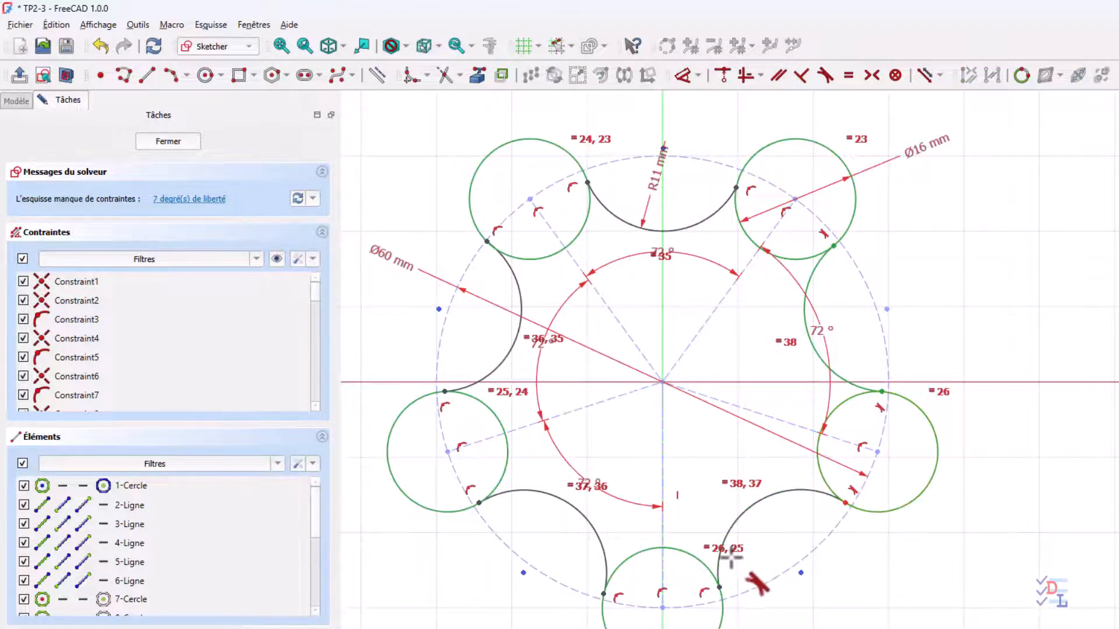
{"action": "left_click", "coordinate": [719, 571]}
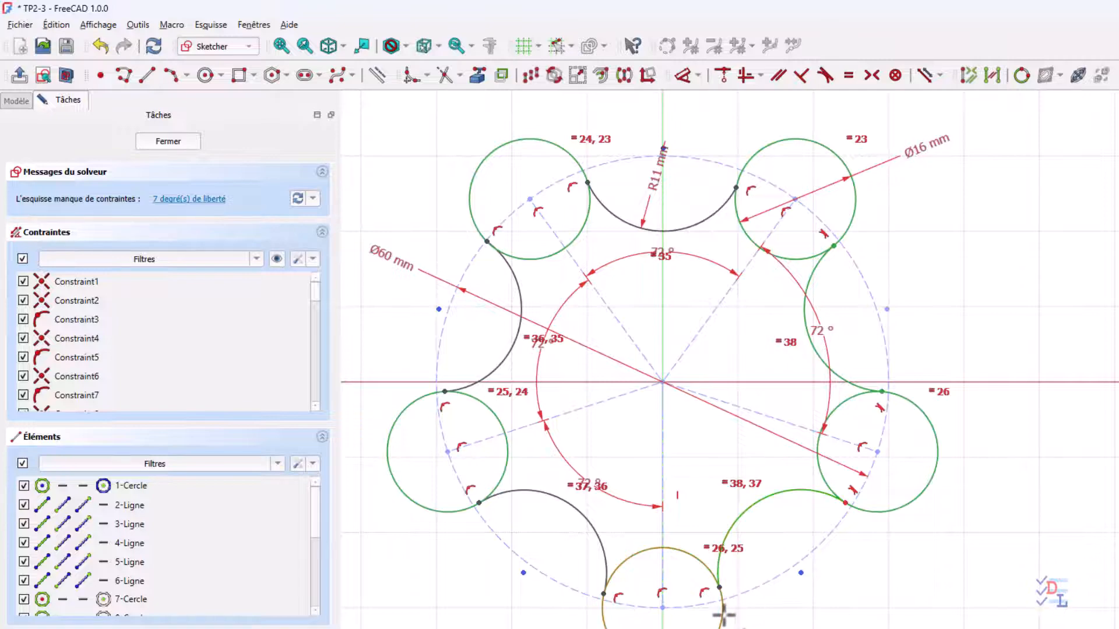
{"action": "left_click", "coordinate": [720, 612]}
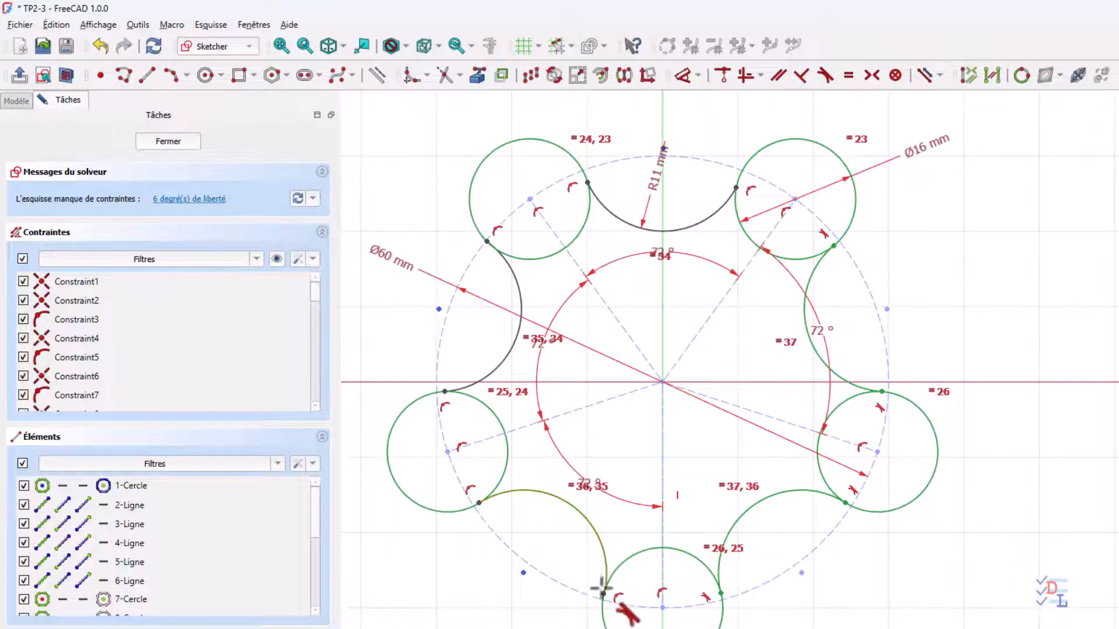
Make the lower-left, left and top connecting arcs tangent to their adjoining small circles, and leave the tangency tool.
{"action": "left_click", "coordinate": [600, 611]}
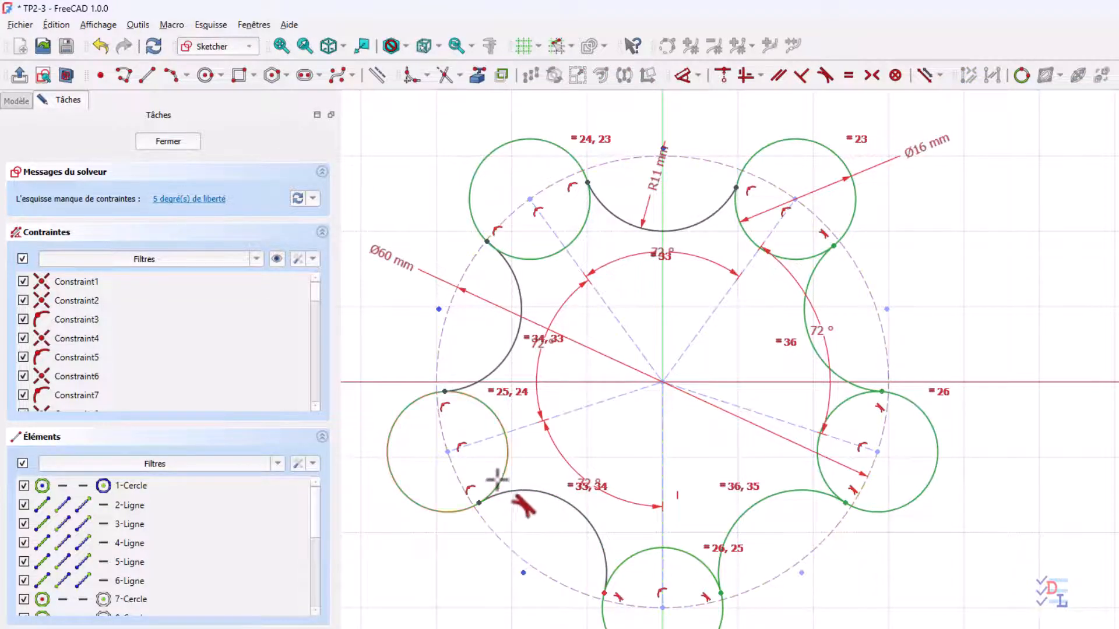
{"action": "left_click", "coordinate": [449, 512]}
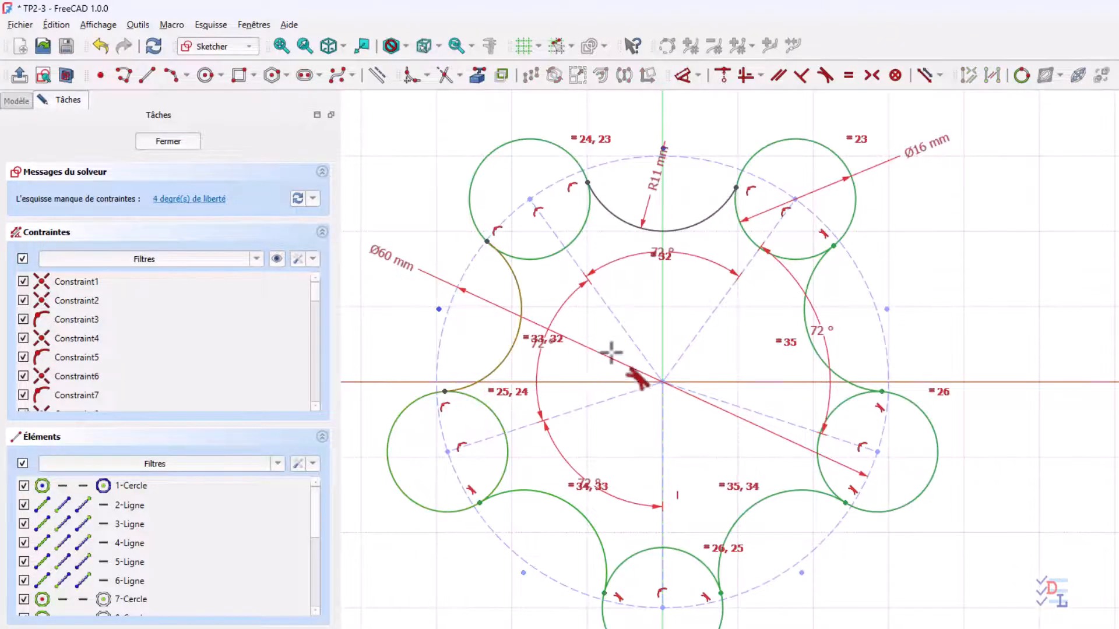
{"action": "scroll", "coordinate": [669, 341], "scroll_direction": "down", "scroll_amount": 1}
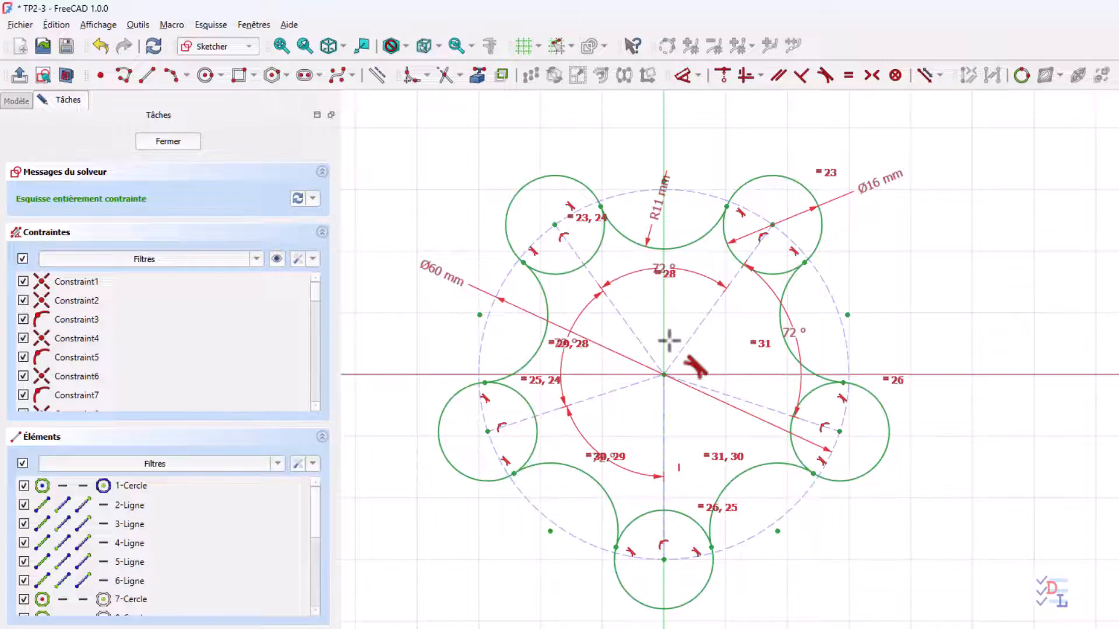
{"action": "right_click", "coordinate": [639, 315]}
Trim the inner portions of the five small circles between the connecting arcs, leaving a single continuous star-shaped outline.
{"action": "left_click", "coordinate": [442, 79]}
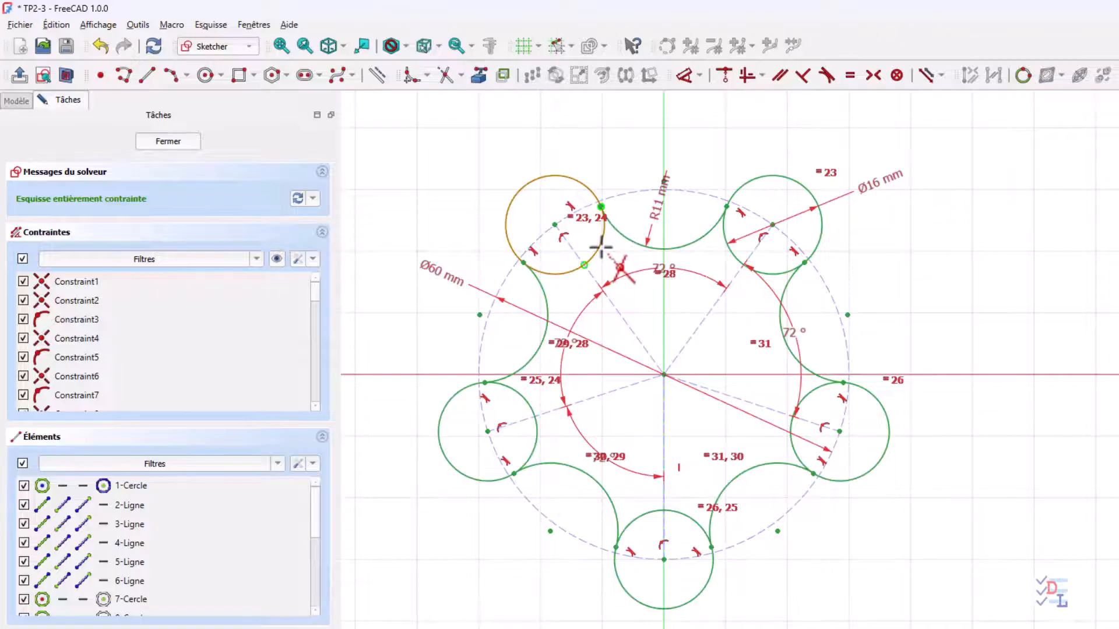
{"action": "left_click", "coordinate": [602, 246]}
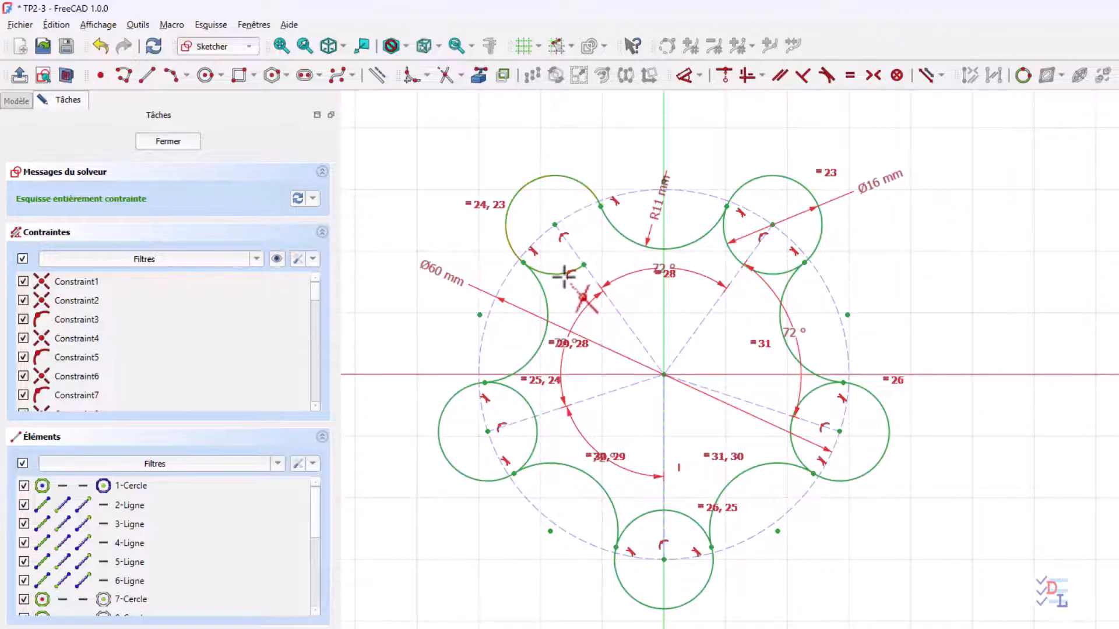
{"action": "left_click", "coordinate": [525, 409]}
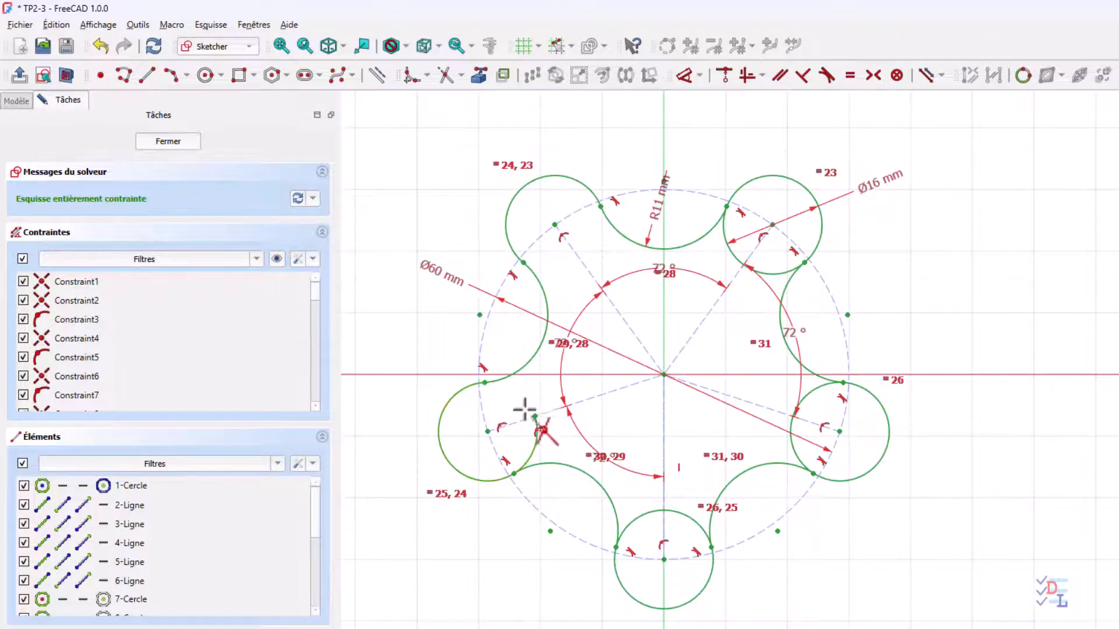
{"action": "left_click", "coordinate": [534, 424]}
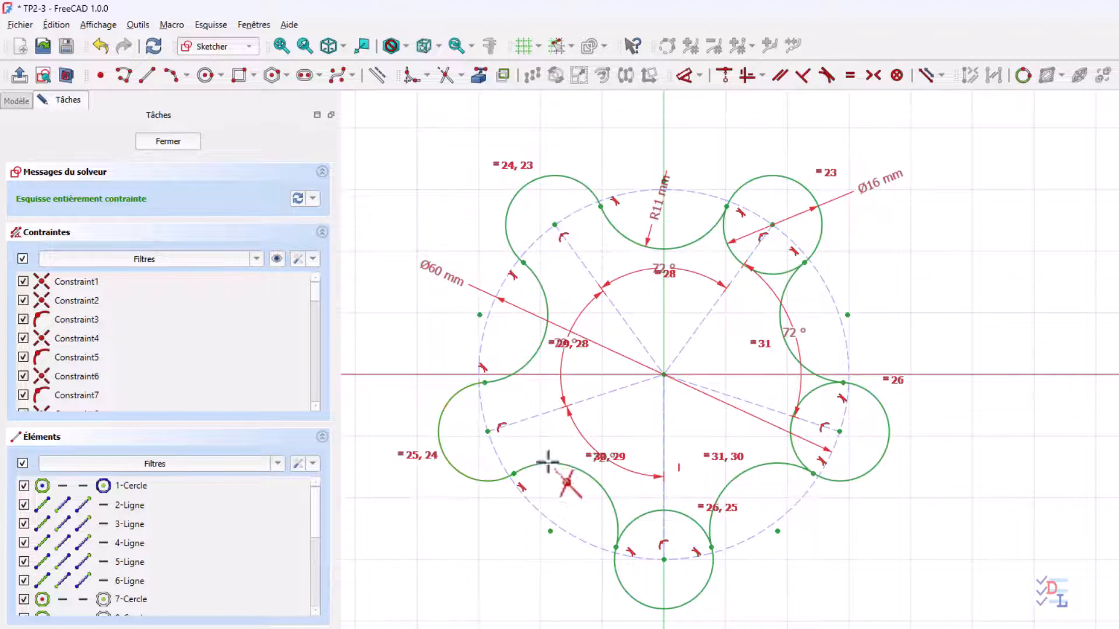
{"action": "left_click", "coordinate": [644, 519]}
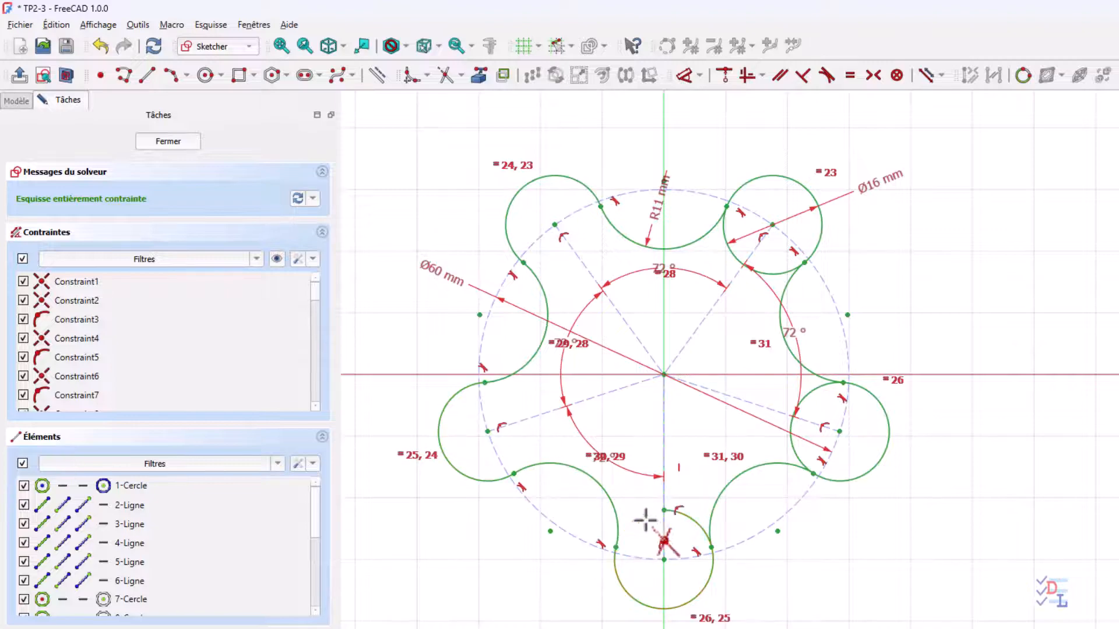
{"action": "left_click", "coordinate": [693, 515]}
{"action": "scroll", "coordinate": [671, 357], "scroll_direction": "down", "scroll_amount": 1}
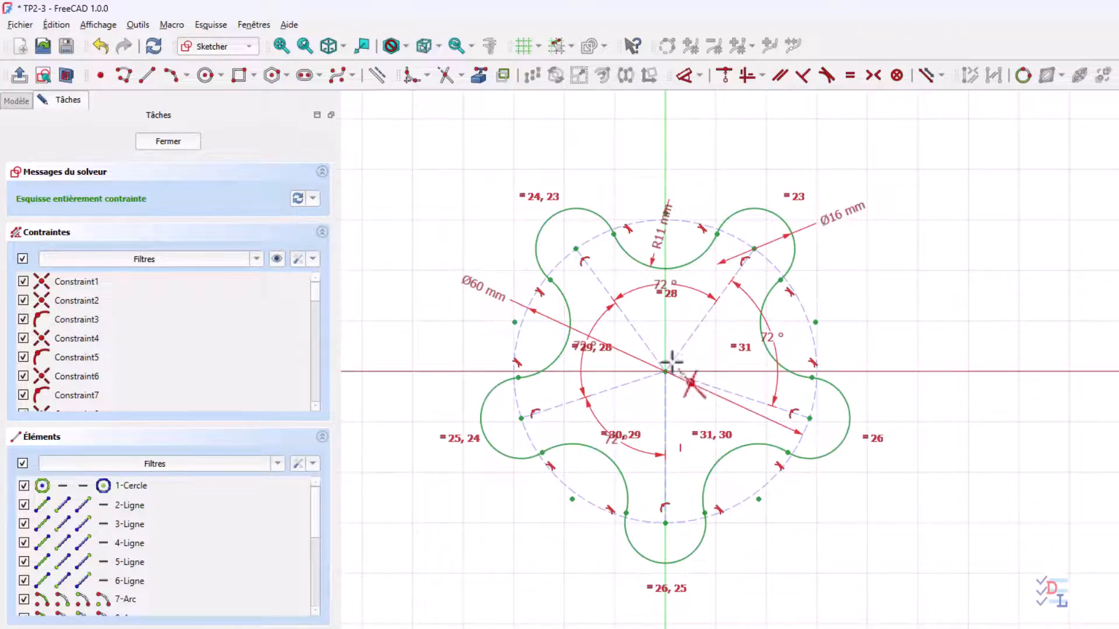
Draw a circle about 16.6 mm in diameter centred on the sketch origin.
{"action": "left_click", "coordinate": [205, 76]}
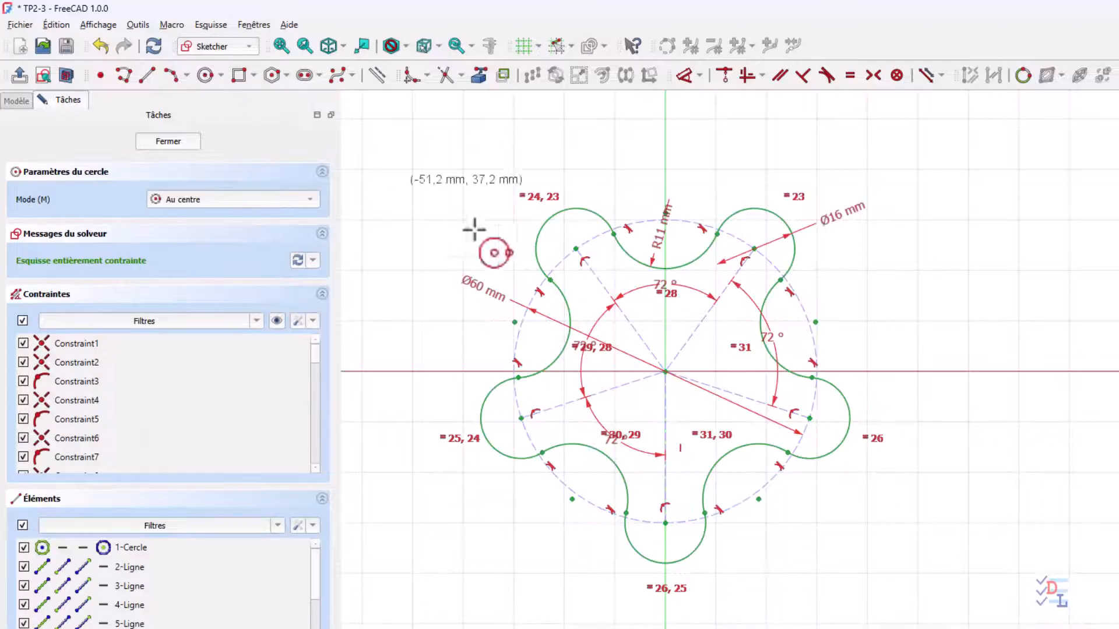
{"action": "left_click", "coordinate": [665, 371]}
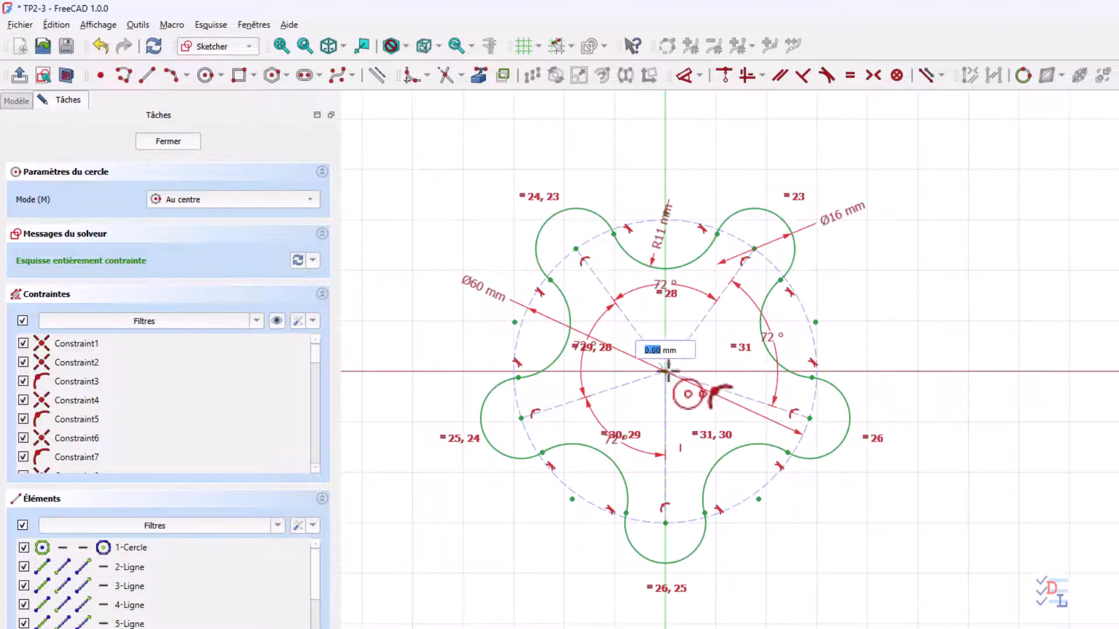
{"action": "left_click", "coordinate": [699, 348]}
Dimension the central circle with a diameter of 16 mm.
{"action": "left_click", "coordinate": [685, 73]}
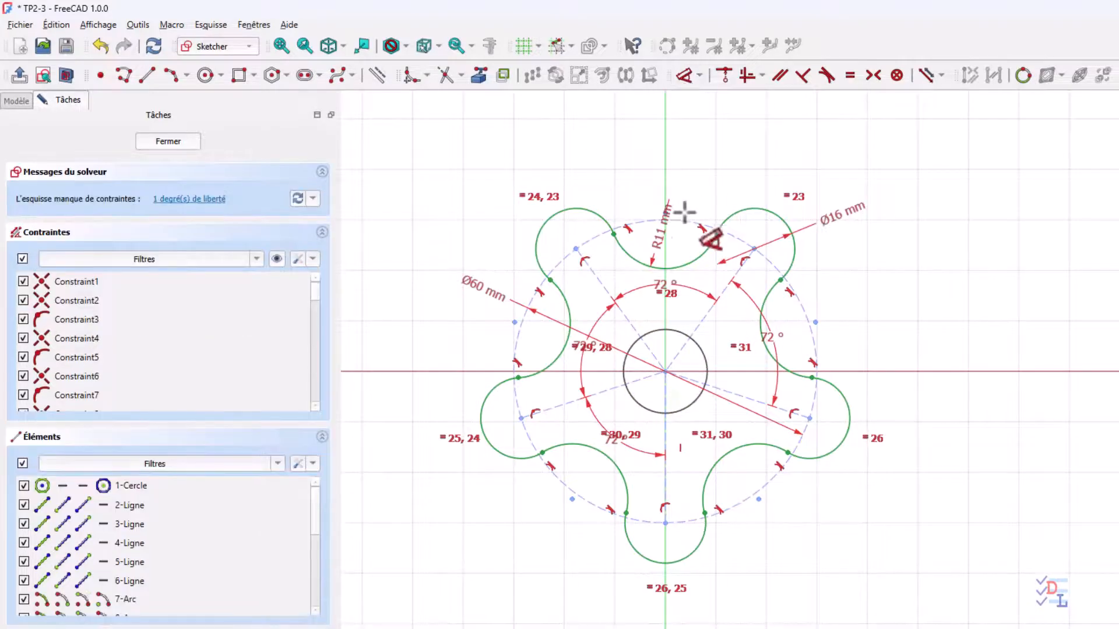
{"action": "left_click", "coordinate": [707, 365]}
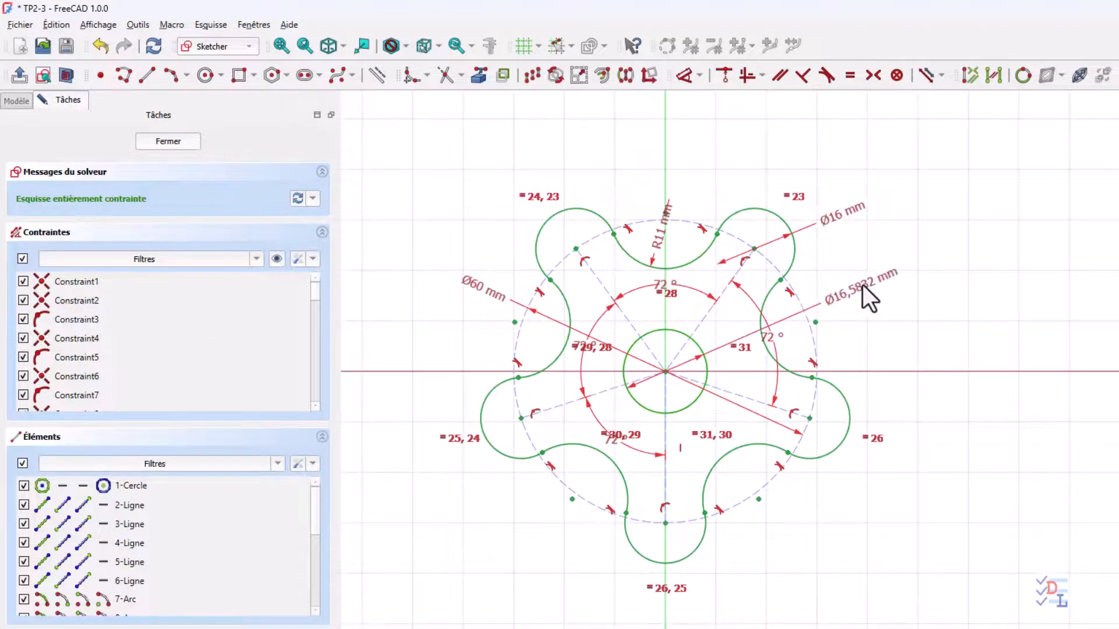
{"action": "left_click", "coordinate": [864, 287]}
{"action": "type", "text": "16"}
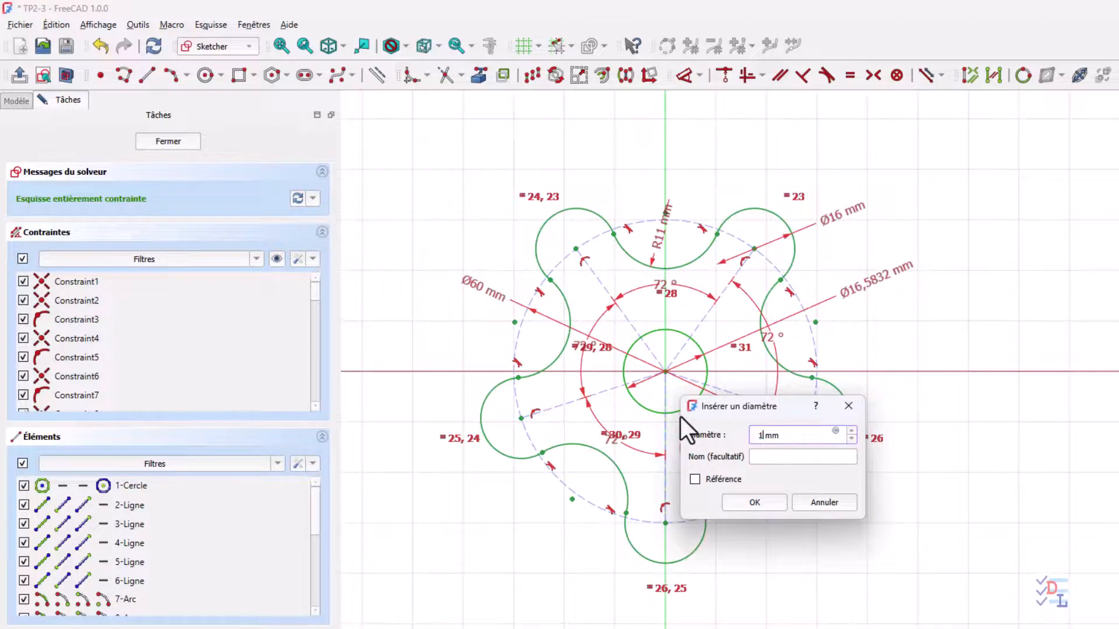
{"action": "left_click", "coordinate": [749, 503]}
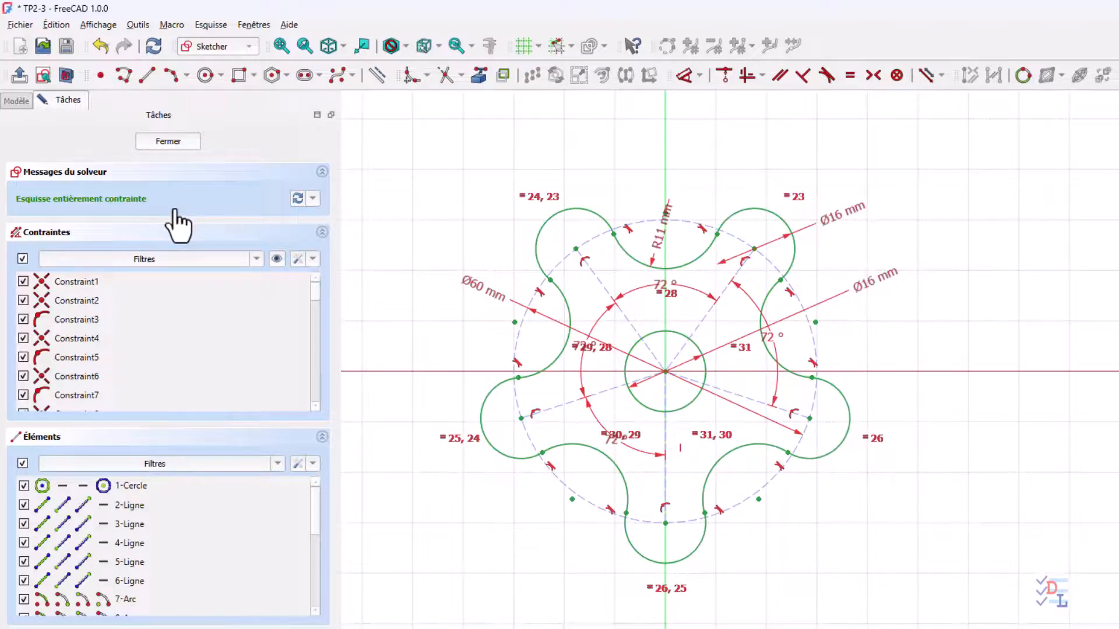
Close the sketch and pad it to a length of 10 mm, symmetric to the sketch plane.
{"action": "left_click", "coordinate": [169, 141]}
{"action": "middle_click_drag", "start_coordinate": [788, 423], "coordinate": [632, 370]}
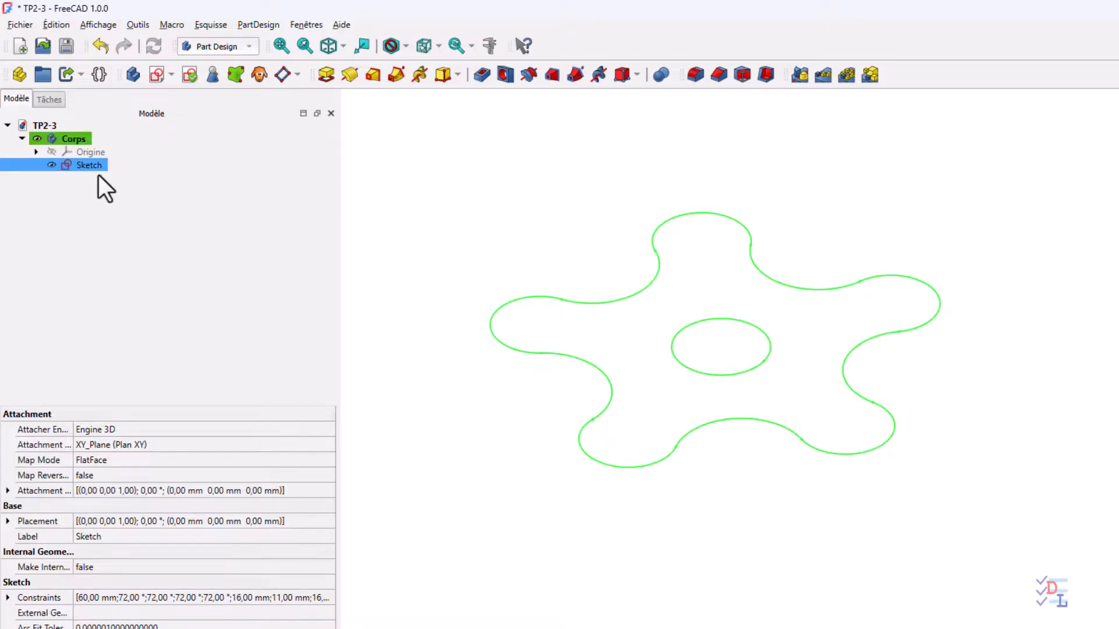
{"action": "left_click", "coordinate": [326, 75]}
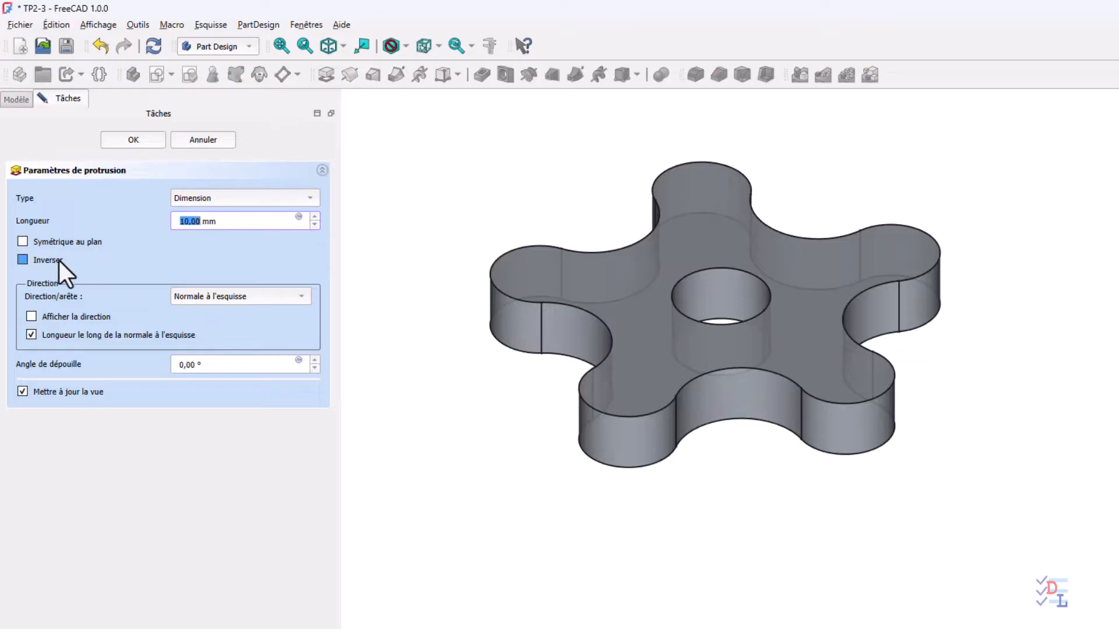
{"action": "left_click", "coordinate": [53, 242]}
{"action": "left_click", "coordinate": [132, 142]}
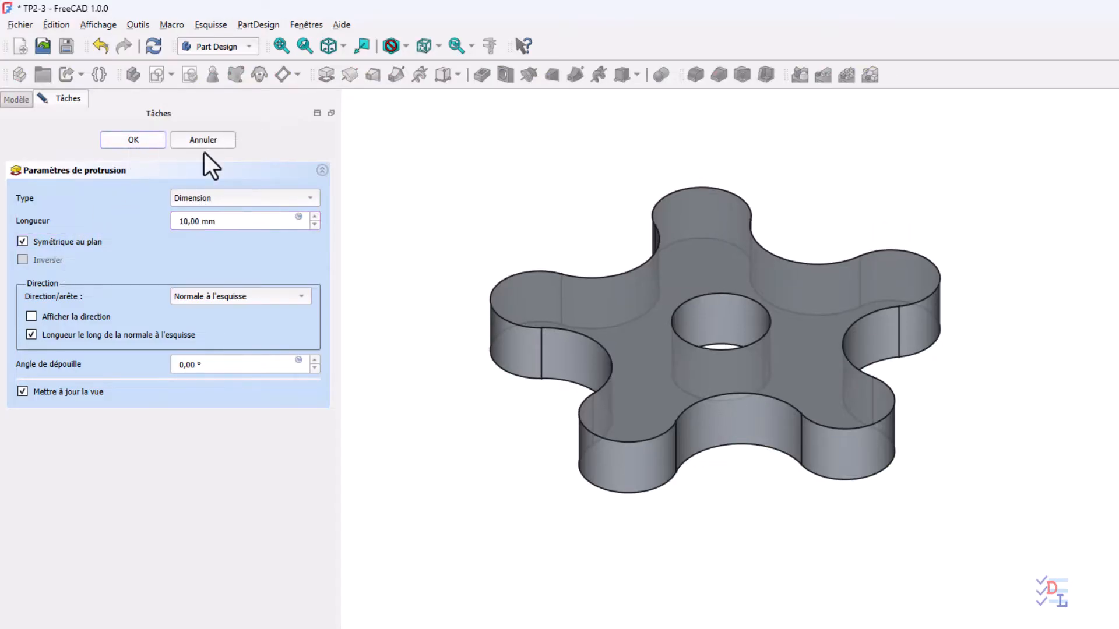